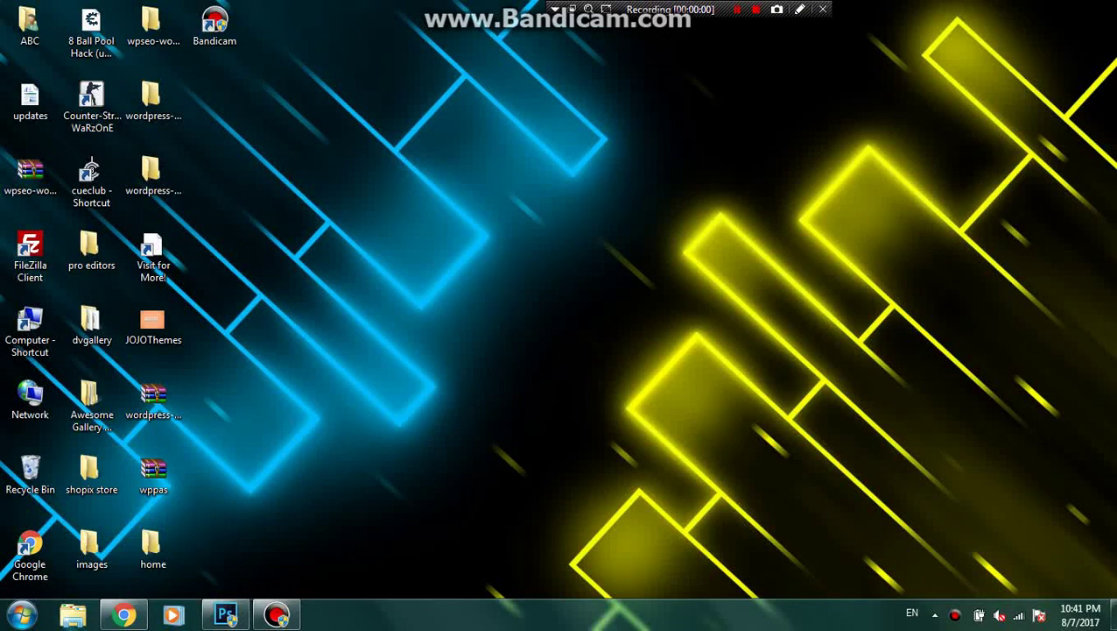
# Bring Photoshop forward, start File > Open and browse into the pro editors folder.
pyautogui.click(226, 614)
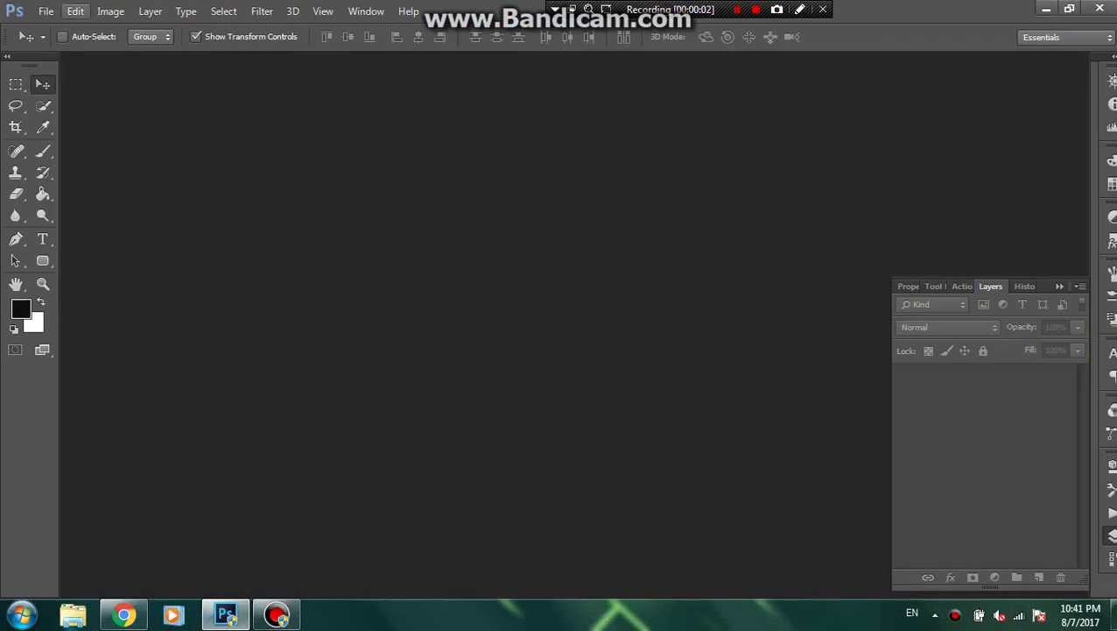
pyautogui.click(45, 11)
pyautogui.click(61, 42)
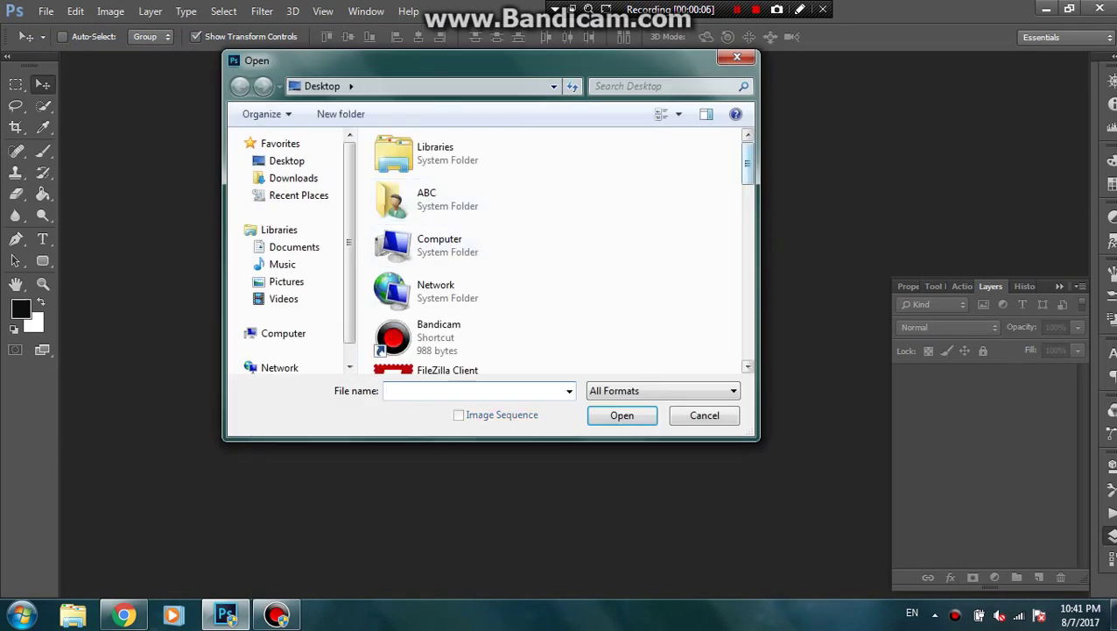
pyautogui.scroll(-5, 561, 254)
pyautogui.scroll(-2, 561, 254)
pyautogui.scroll(3, 561, 254)
pyautogui.scroll(-3, 561, 254)
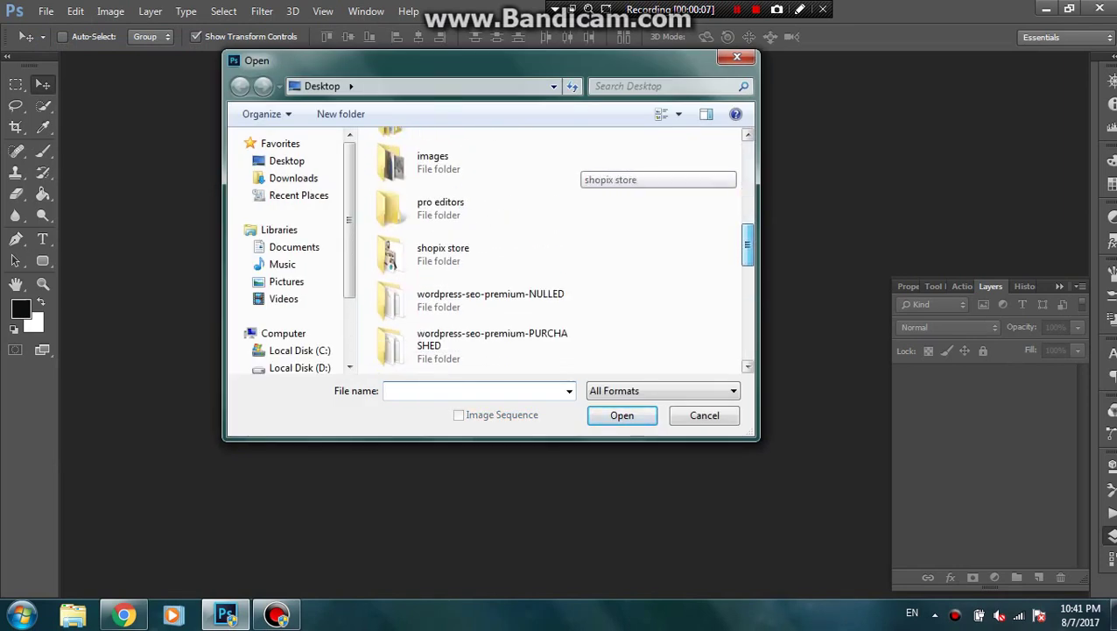
pyautogui.doubleClick(438, 208)
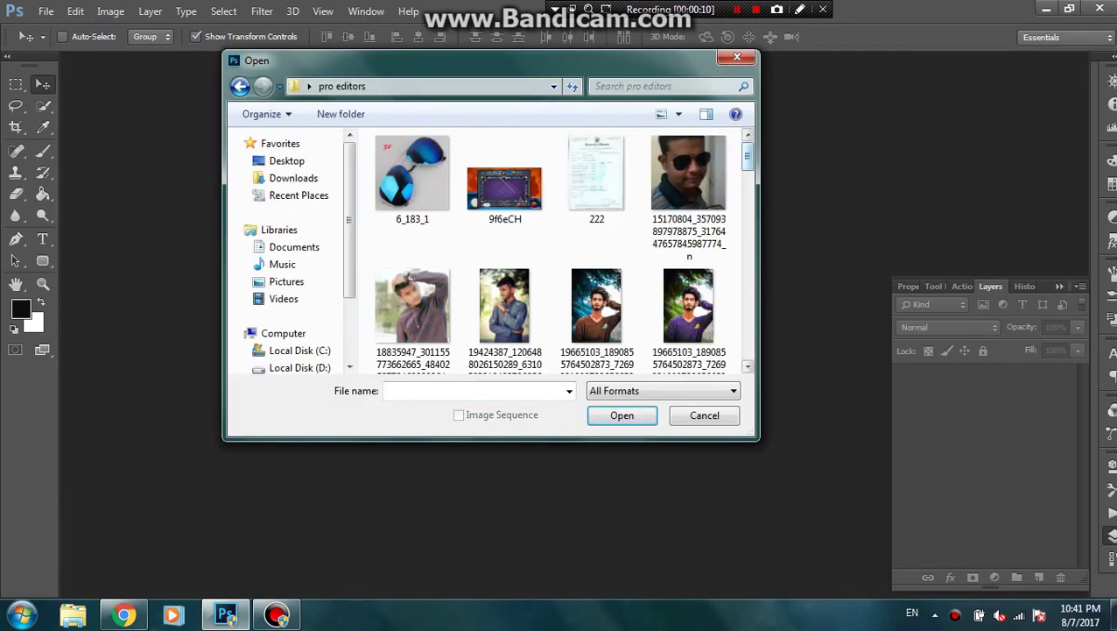
# Open the gildan ultra cotton plain t-shirt photo from that folder.
pyautogui.scroll(-3, 578, 149)
pyautogui.scroll(-1, 578, 149)
pyautogui.scroll(-2, 578, 149)
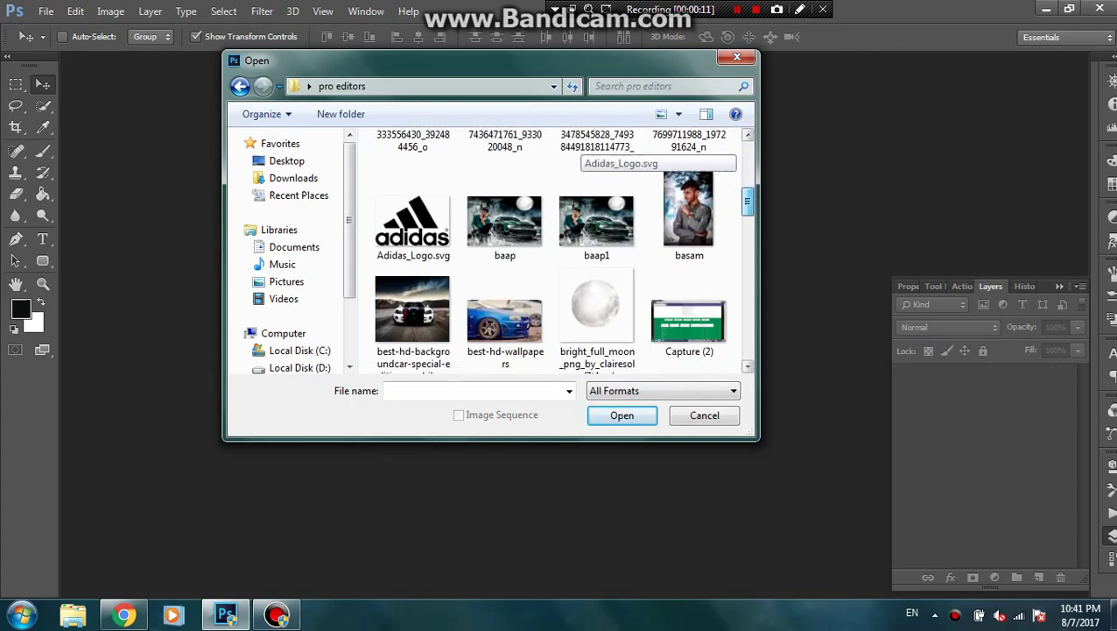
pyautogui.scroll(-1, 578, 153)
pyautogui.scroll(-2, 578, 153)
pyautogui.scroll(-2, 578, 154)
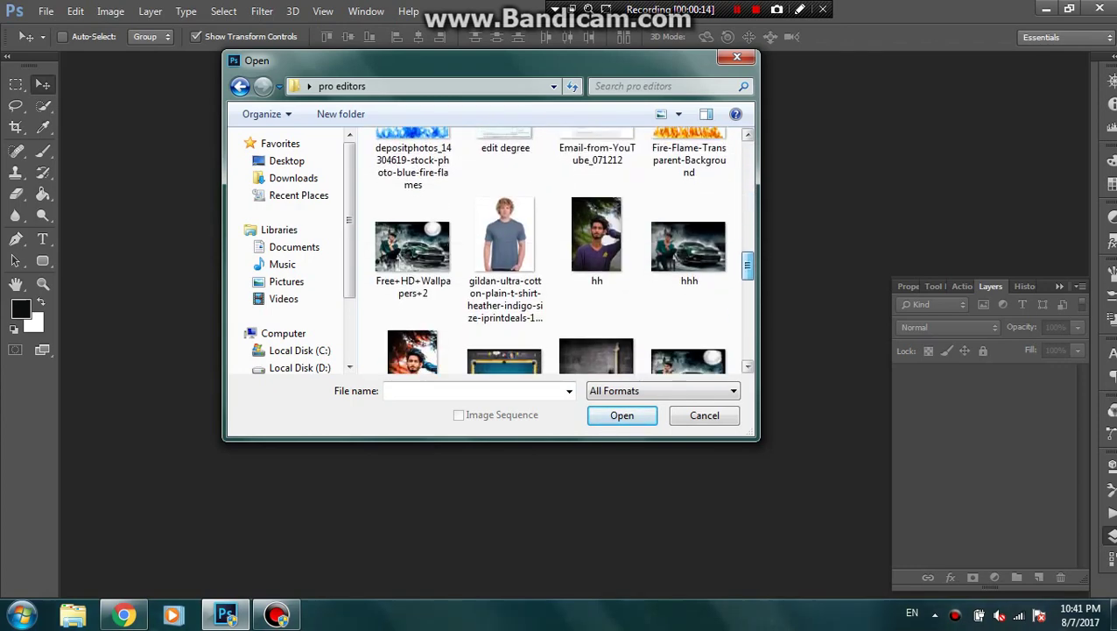
pyautogui.doubleClick(504, 234)
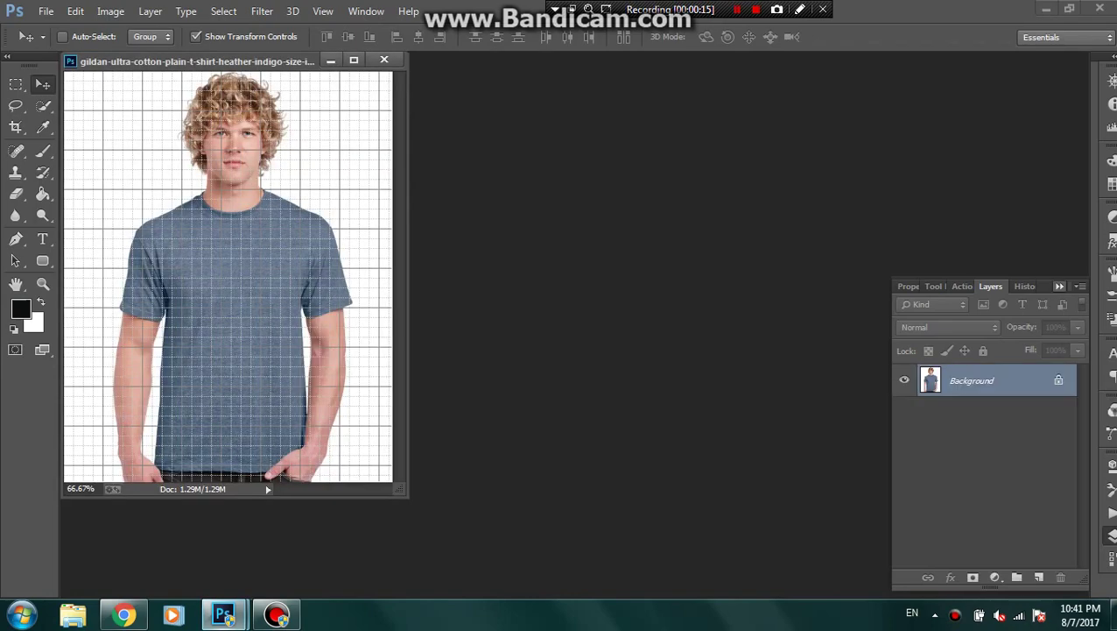
# Hide the Layers panel, dock the photo as a tab, and turn off the grid overlay.
pyautogui.press('F7')
pyautogui.moveTo(193, 60); pyautogui.dragTo(316, 56)
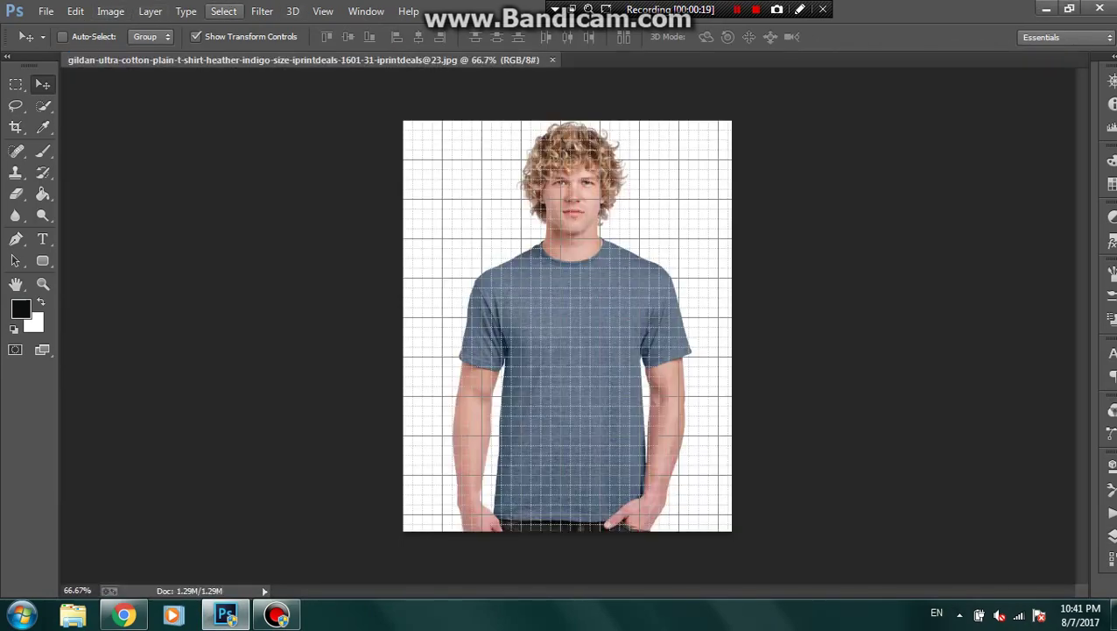
pyautogui.click(224, 11)
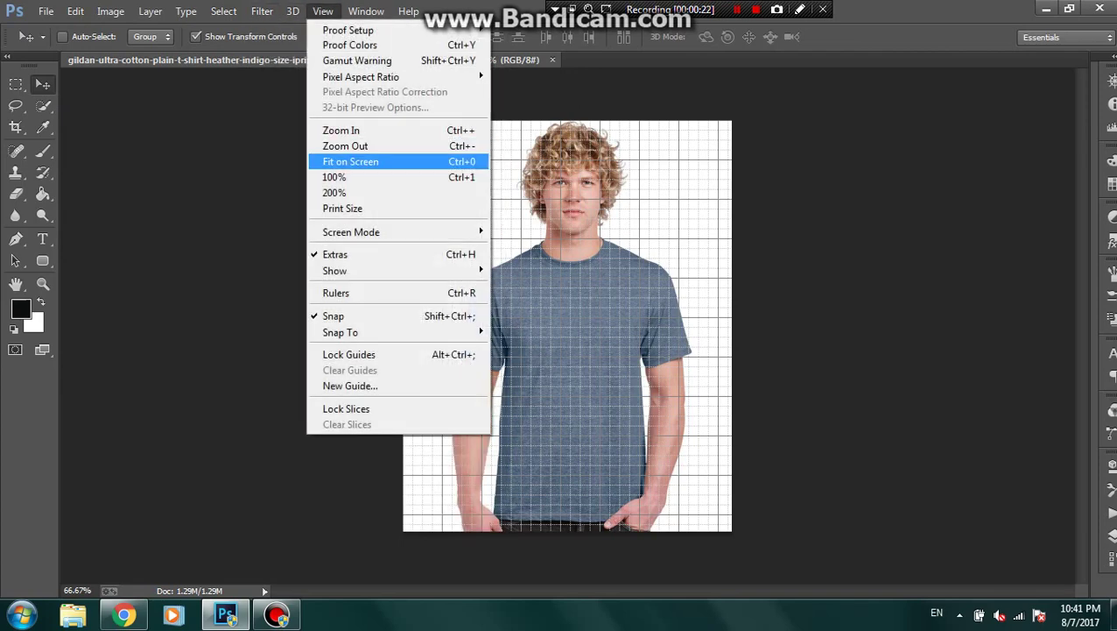
pyautogui.click(351, 254)
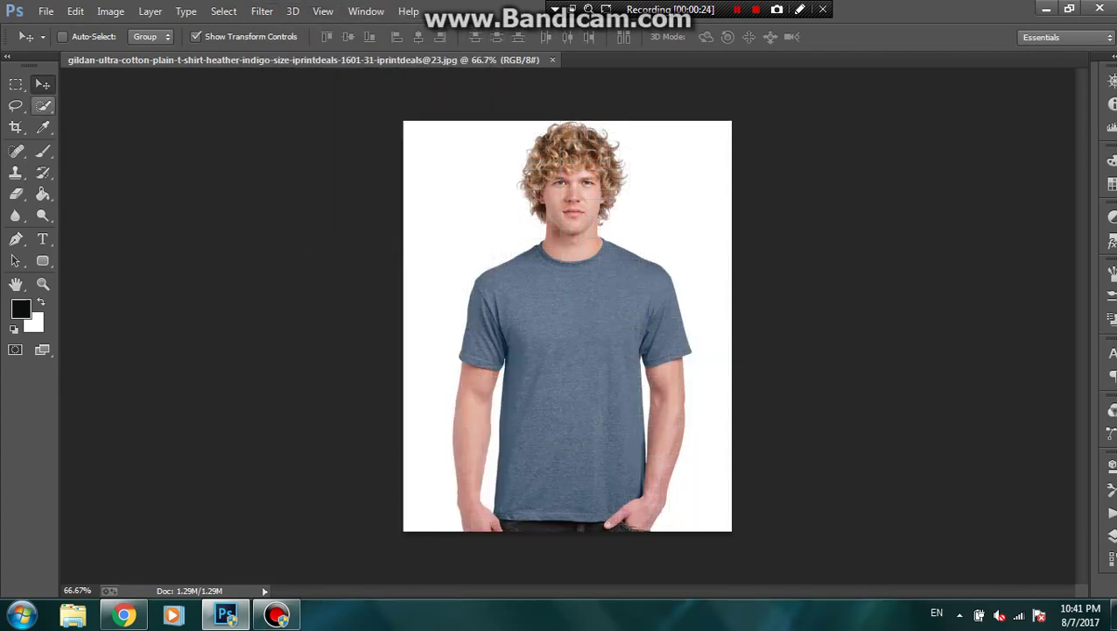
# Choose the Quick Selection tool with a 54 px brush.
pyautogui.click(43, 105)
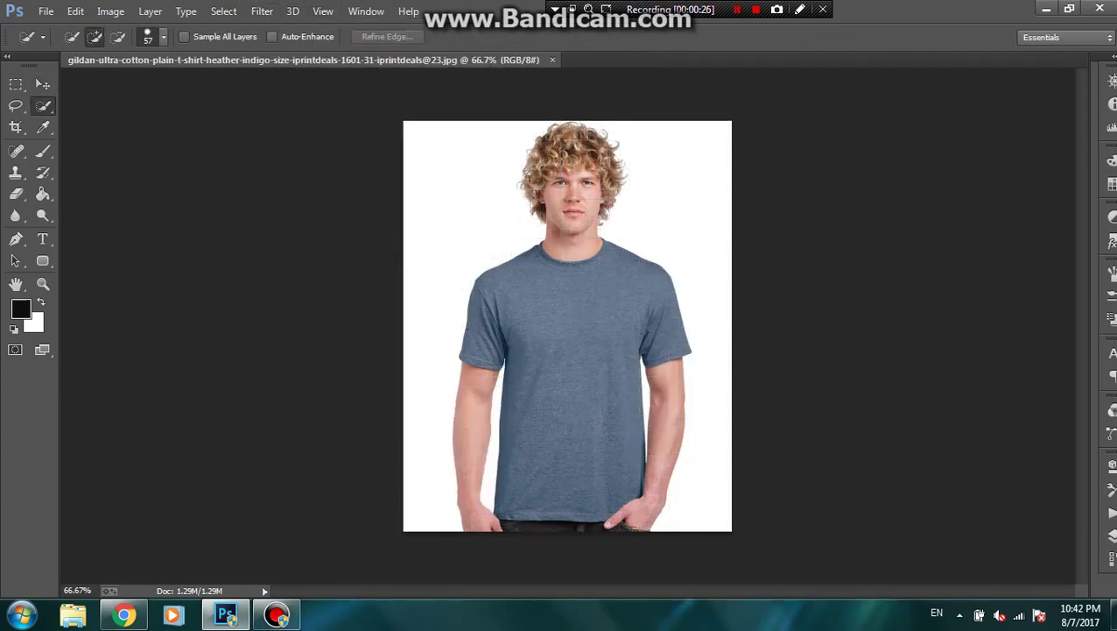
pyautogui.click(163, 36)
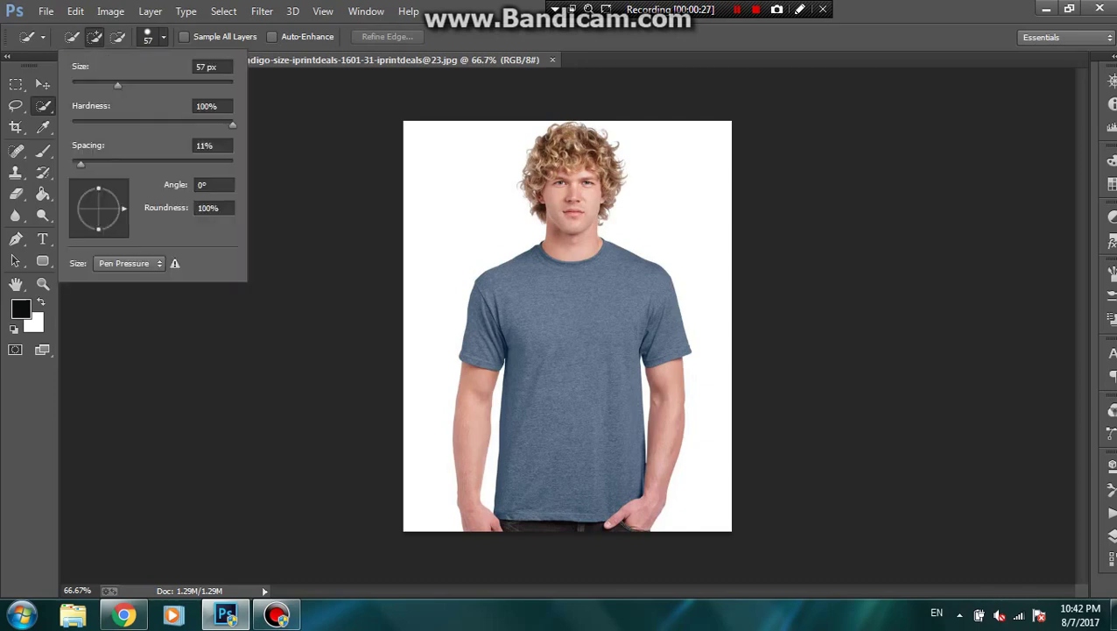
pyautogui.moveTo(117, 84); pyautogui.dragTo(107, 84)
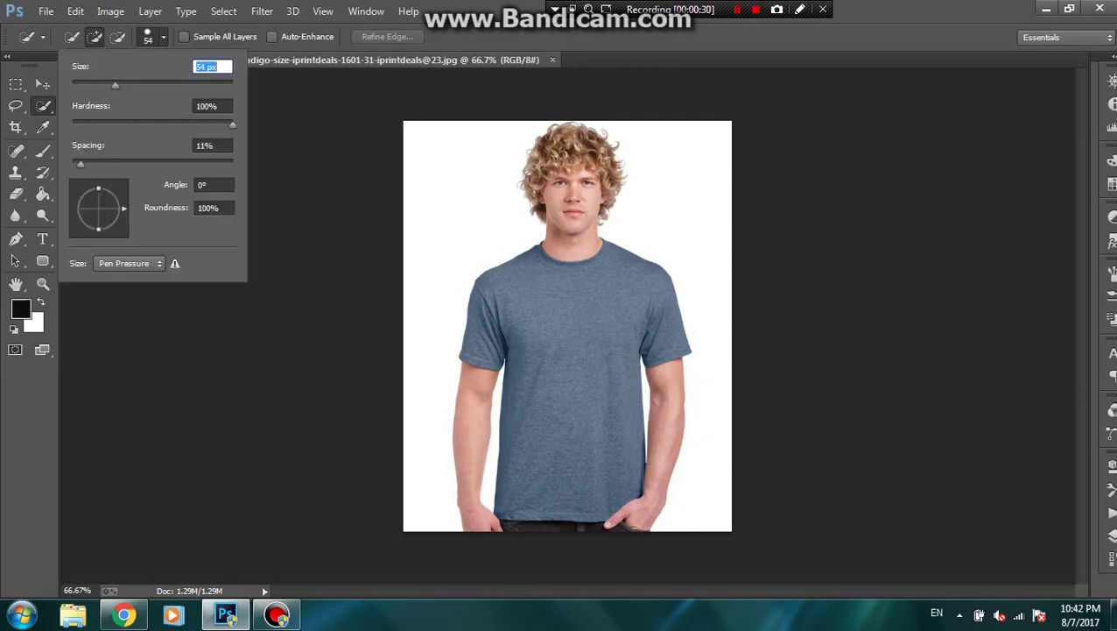
pyautogui.press('Return')
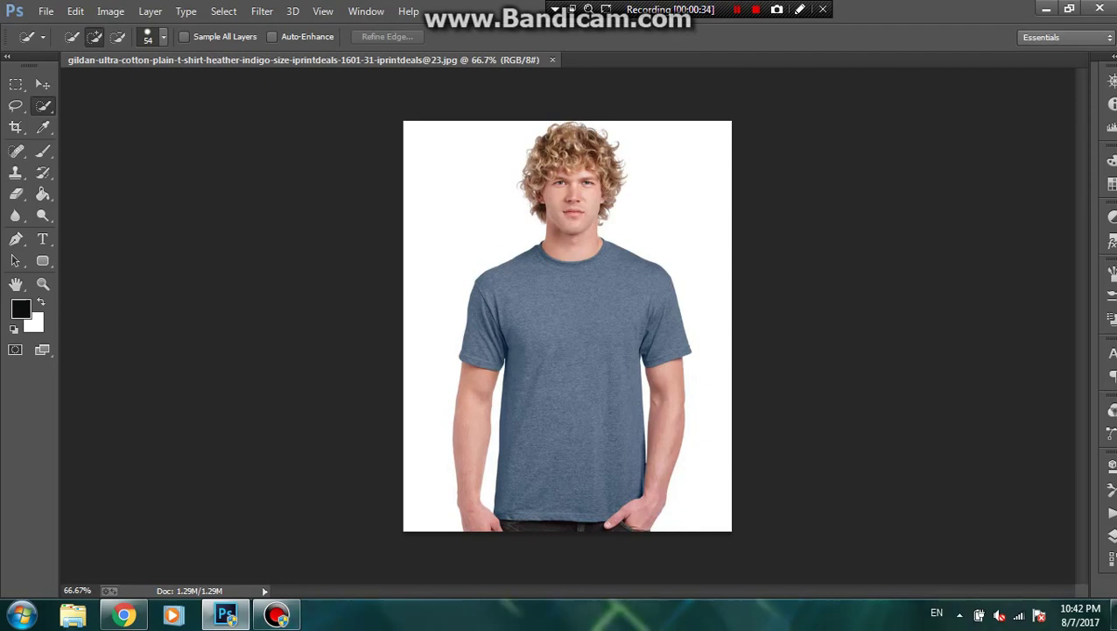
# Paint a selection over the t-shirt body and both sleeves.
pyautogui.click(573, 297)
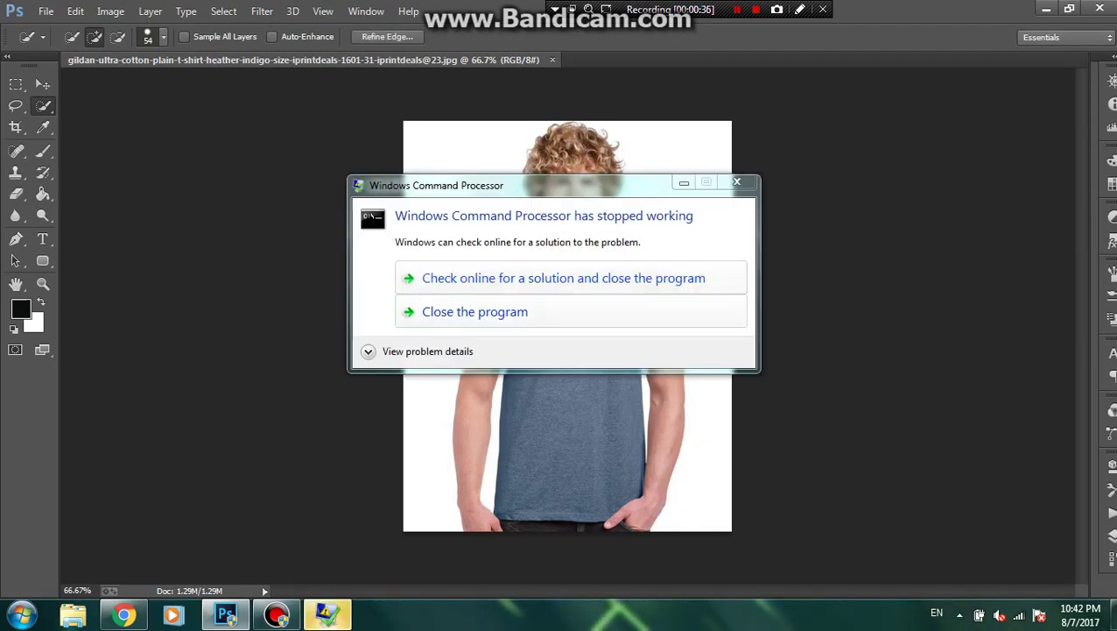
pyautogui.click(684, 182)
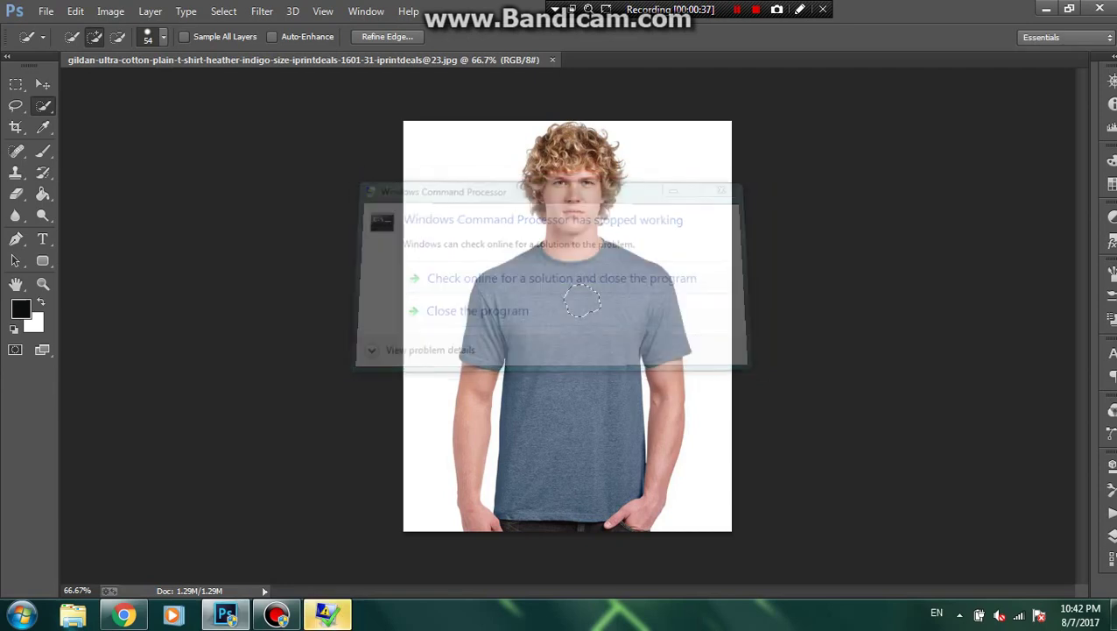
pyautogui.moveTo(574, 368); pyautogui.dragTo(497, 456)
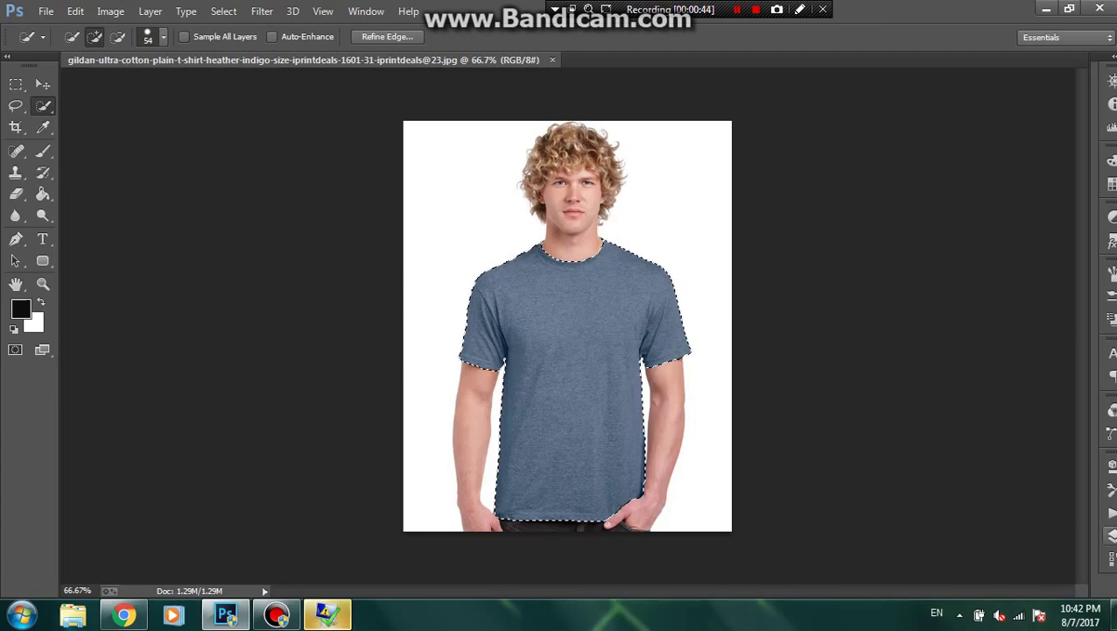
pyautogui.click(1111, 534)
# Add a Hue/Saturation adjustment with Hue -16, Saturation +44, Lightness -78.
pyautogui.click(995, 577)
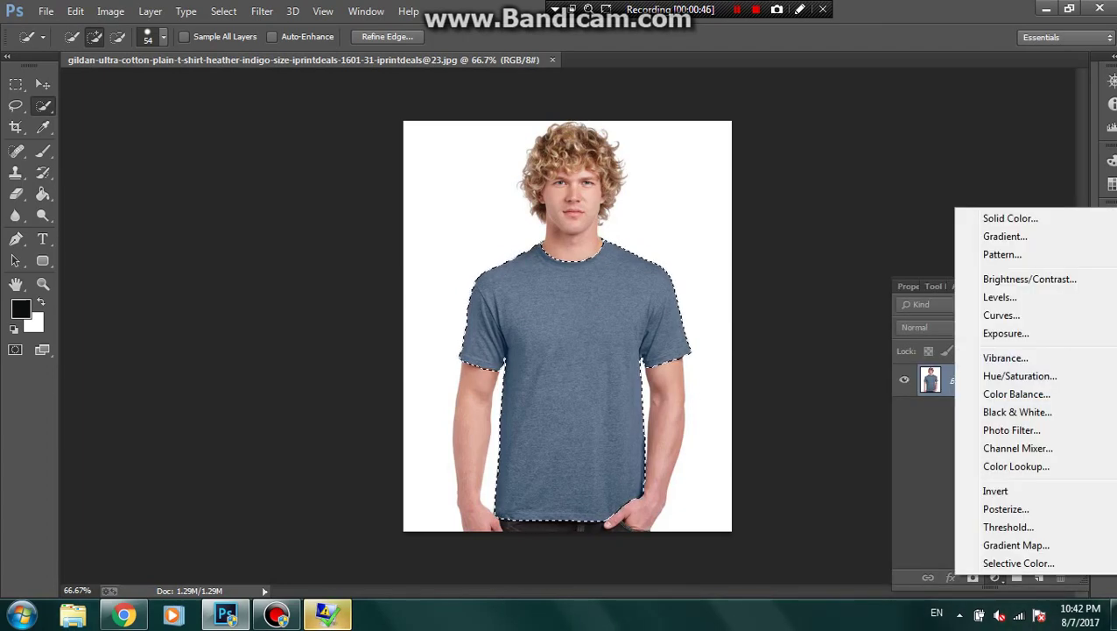
pyautogui.click(1021, 376)
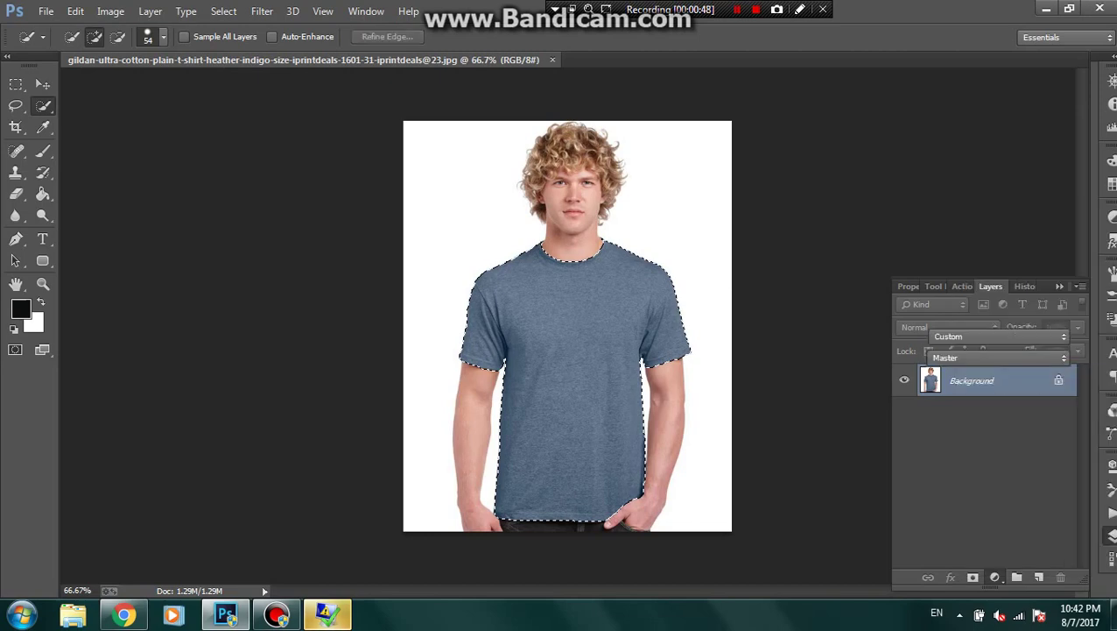
pyautogui.moveTo(985, 431)
pyautogui.mouseDown()
pyautogui.moveTo(1023, 432)
pyautogui.moveTo(904, 432)
pyautogui.moveTo(963, 432)
pyautogui.moveTo(1031, 396)
pyautogui.moveTo(947, 397)
pyautogui.mouseUp()
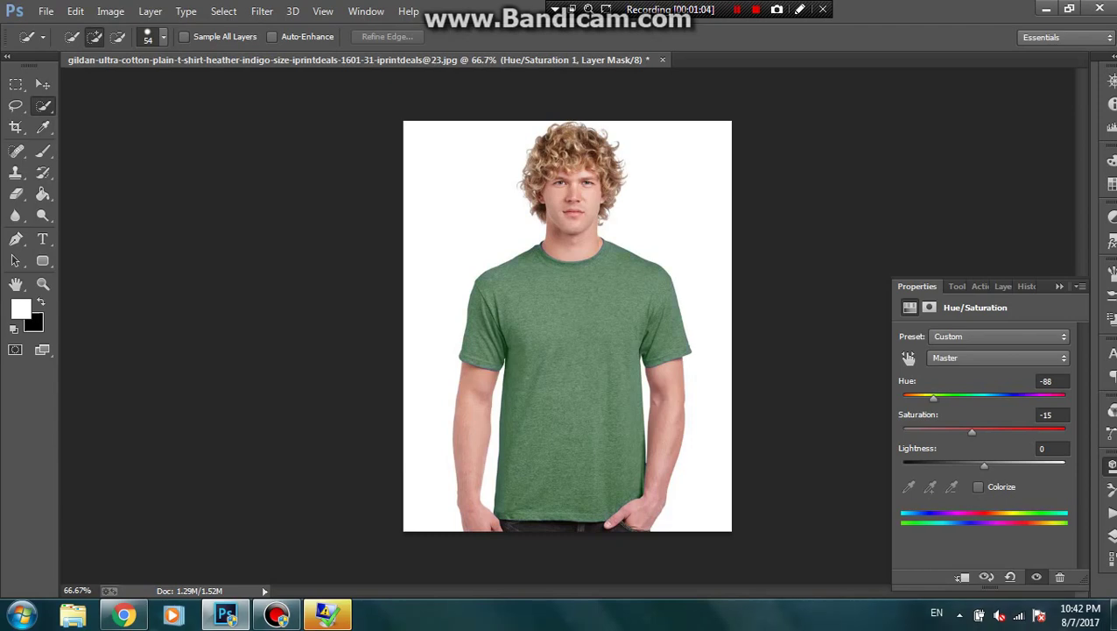
pyautogui.moveTo(981, 465); pyautogui.dragTo(960, 465)
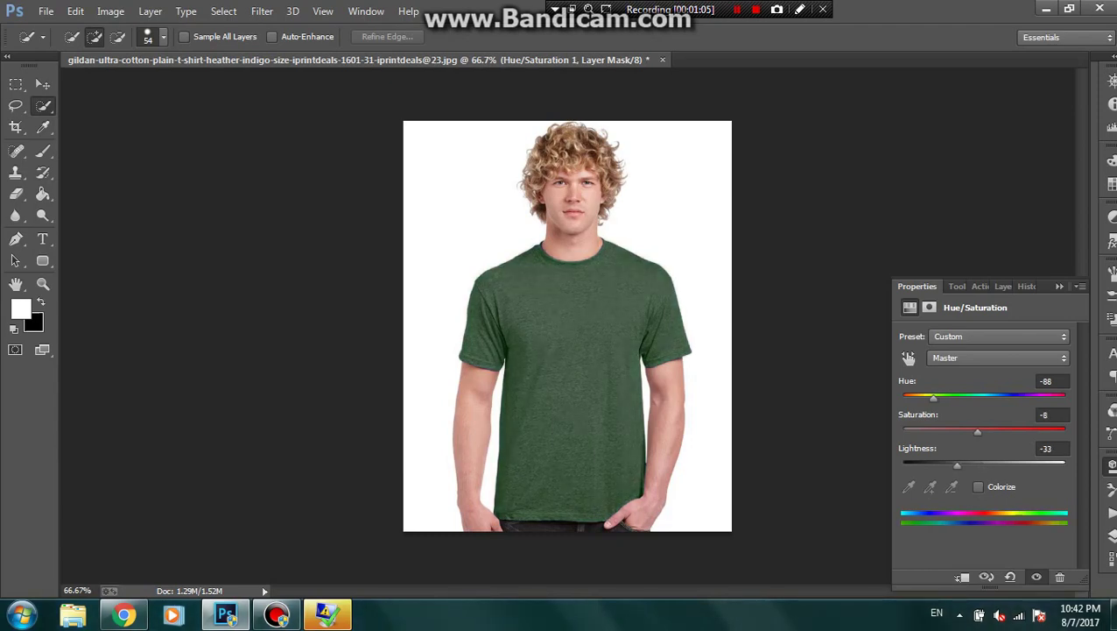
pyautogui.moveTo(933, 397)
pyautogui.mouseDown()
pyautogui.moveTo(1038, 397)
pyautogui.moveTo(922, 397)
pyautogui.moveTo(1060, 397)
pyautogui.moveTo(903, 397)
pyautogui.moveTo(950, 397)
pyautogui.mouseUp()
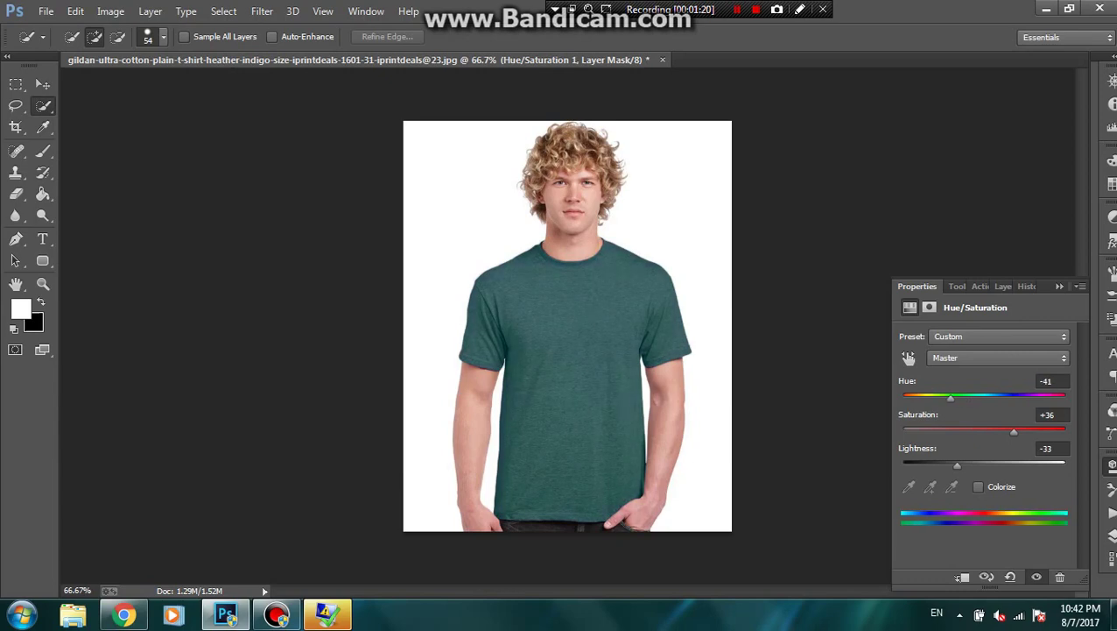
pyautogui.moveTo(950, 465); pyautogui.dragTo(920, 465)
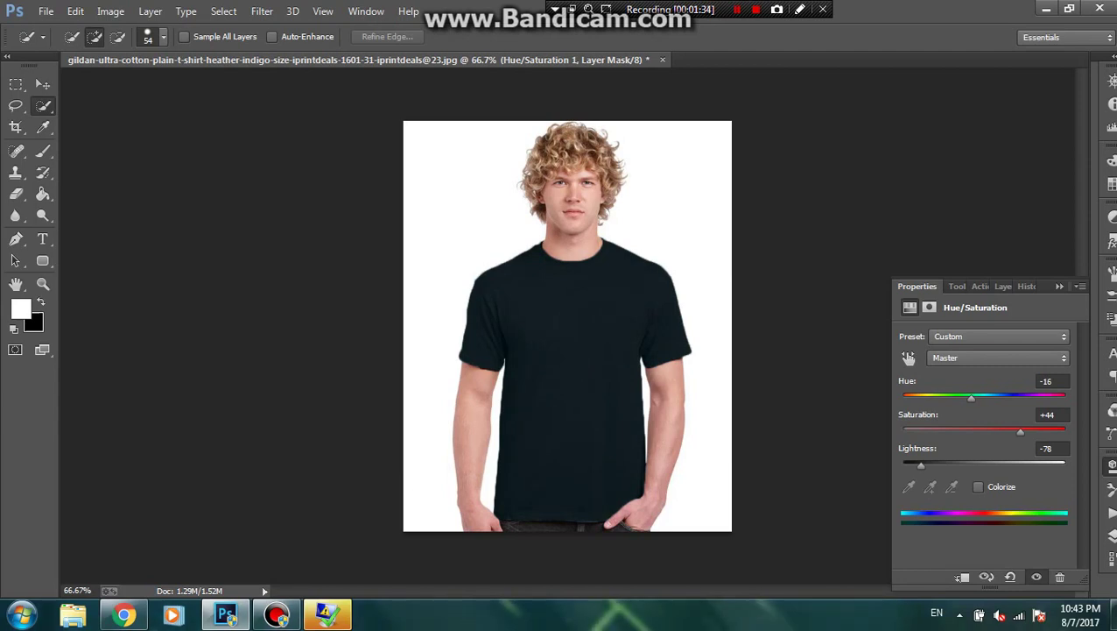
# Flatten the image into a single Background layer.
pyautogui.click(1108, 535)
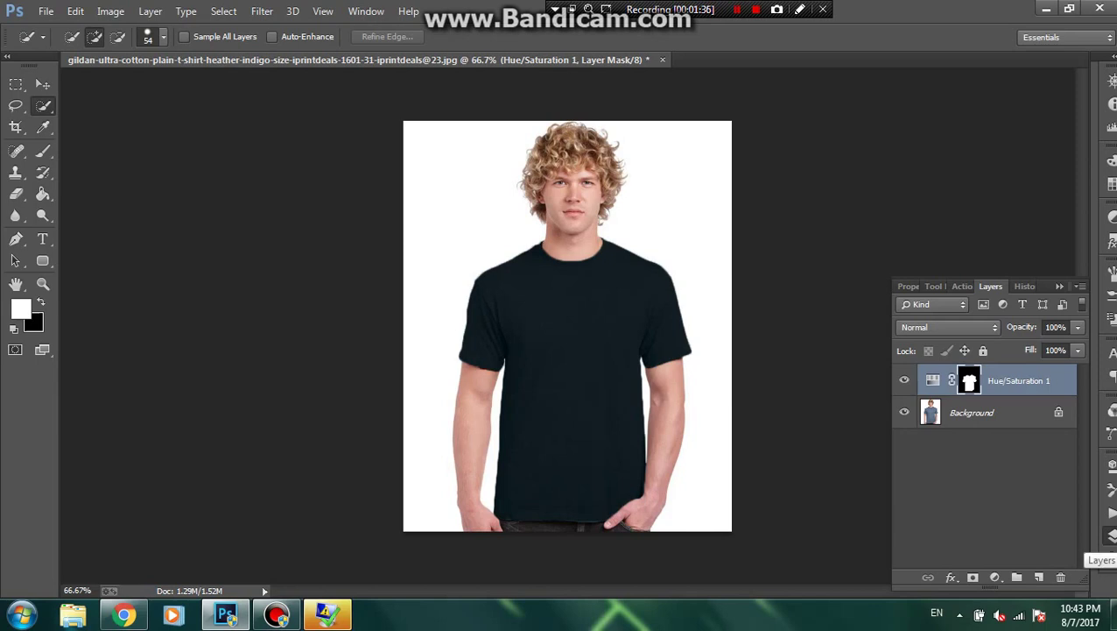
pyautogui.rightClick(959, 413)
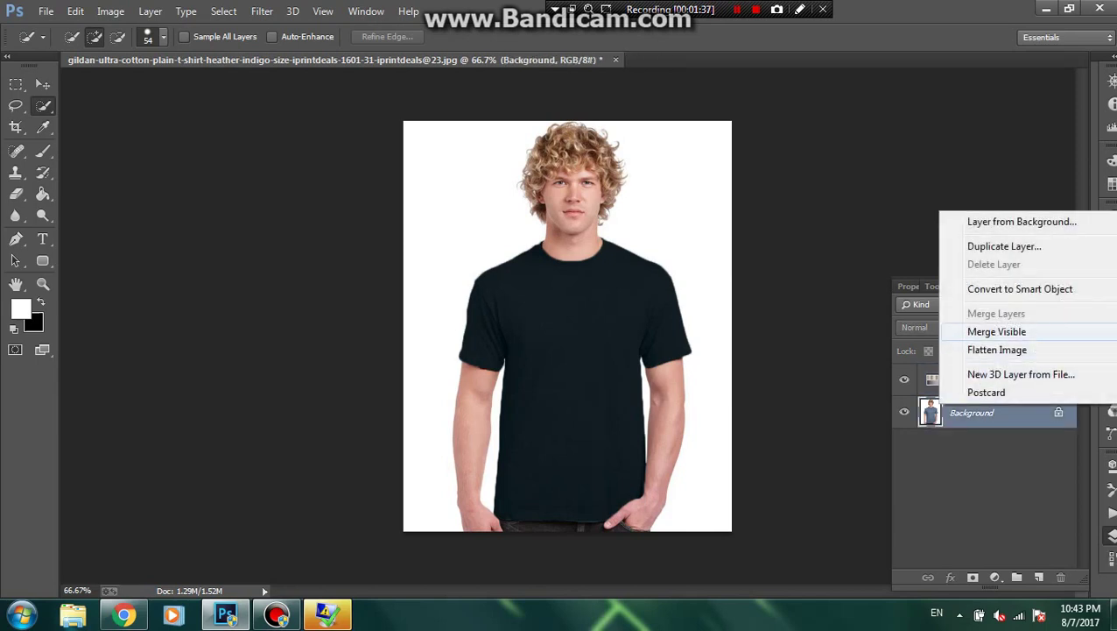
pyautogui.press('Escape')
# Open Adidas_Logo.svg.png, dock it as a second tab, and hide the side panels.
pyautogui.click(45, 11)
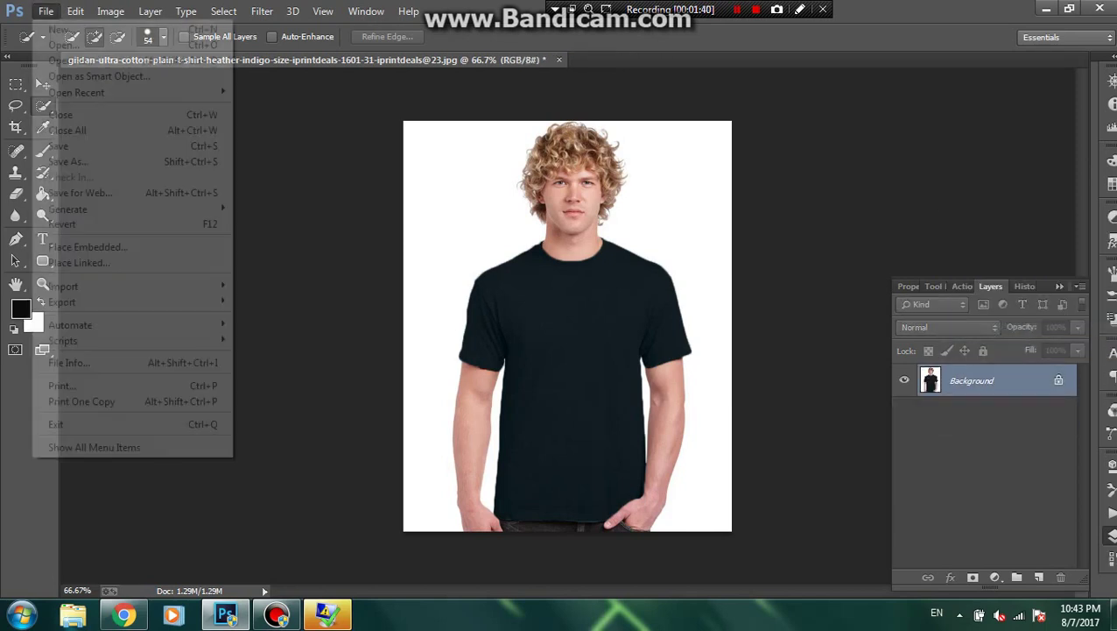
pyautogui.click(53, 45)
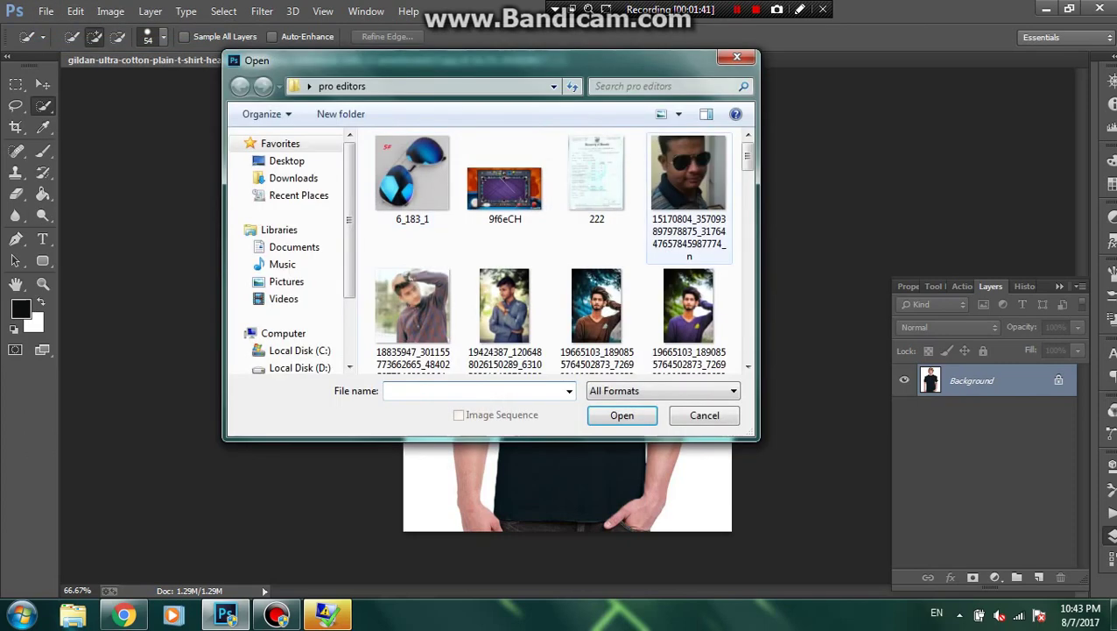
pyautogui.scroll(-3, 595, 166)
pyautogui.scroll(-2, 595, 167)
pyautogui.scroll(-2, 595, 167)
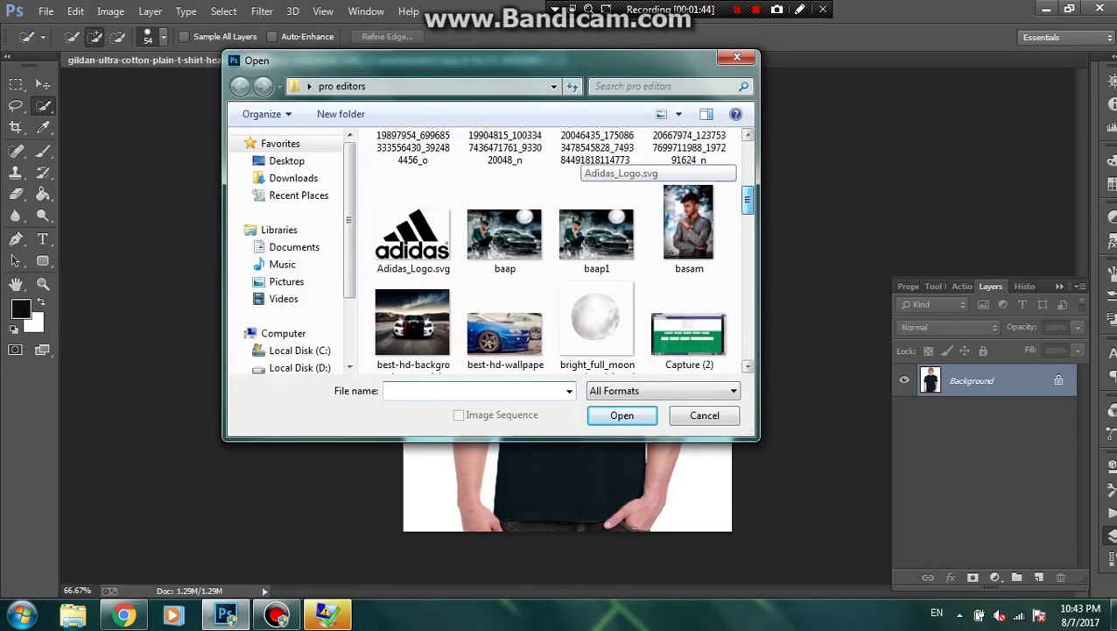
pyautogui.scroll(-3, 595, 167)
pyautogui.scroll(2, 596, 166)
pyautogui.scroll(1, 596, 166)
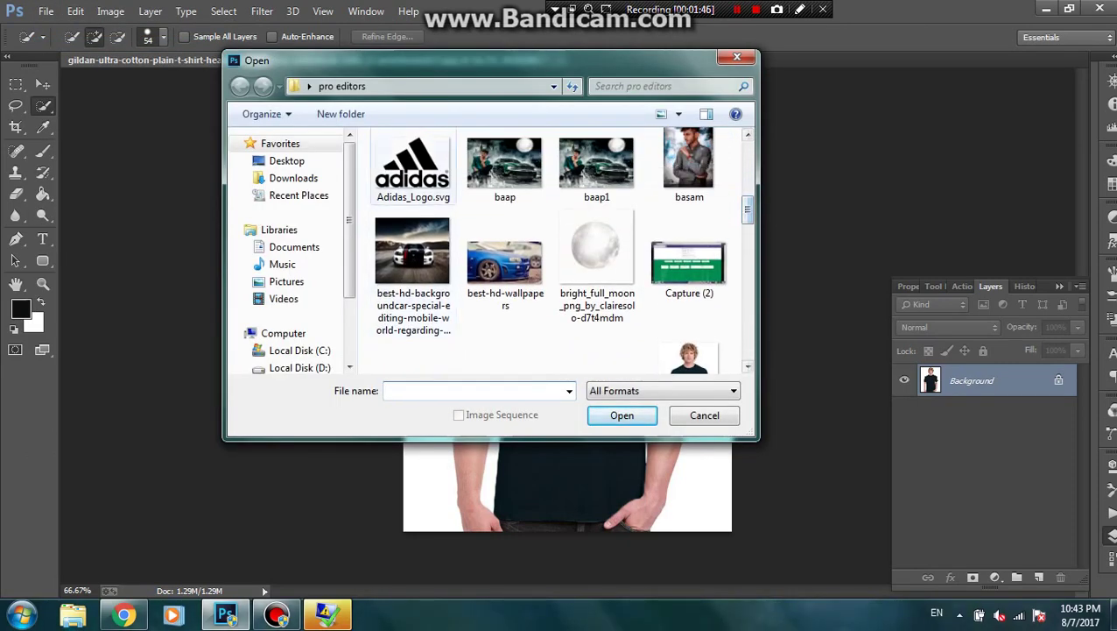
pyautogui.doubleClick(412, 166)
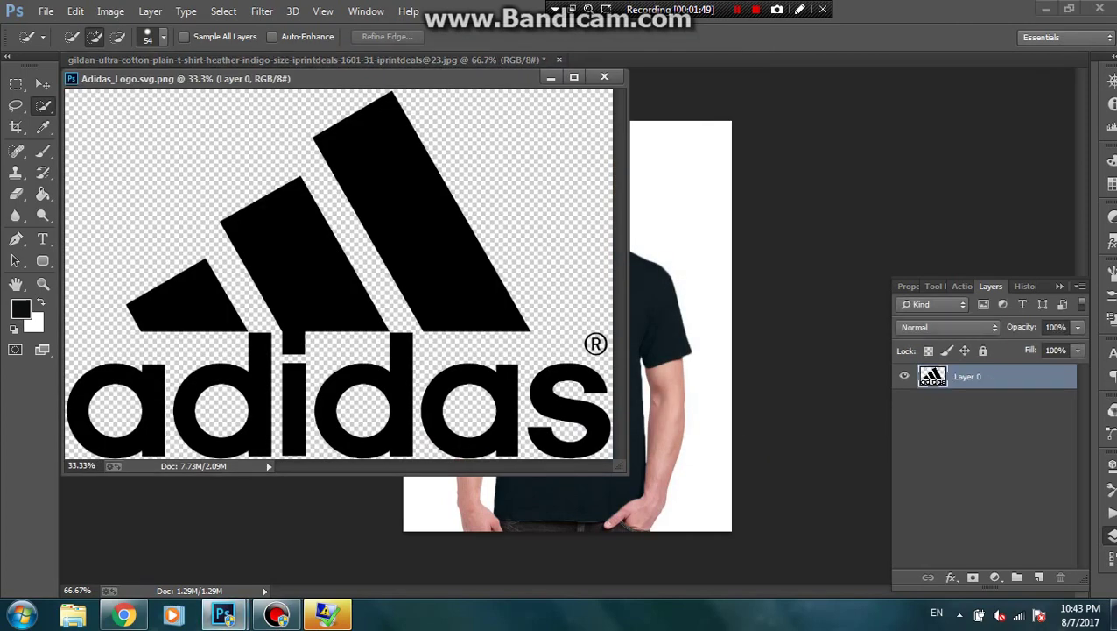
pyautogui.moveTo(175, 78); pyautogui.dragTo(350, 59)
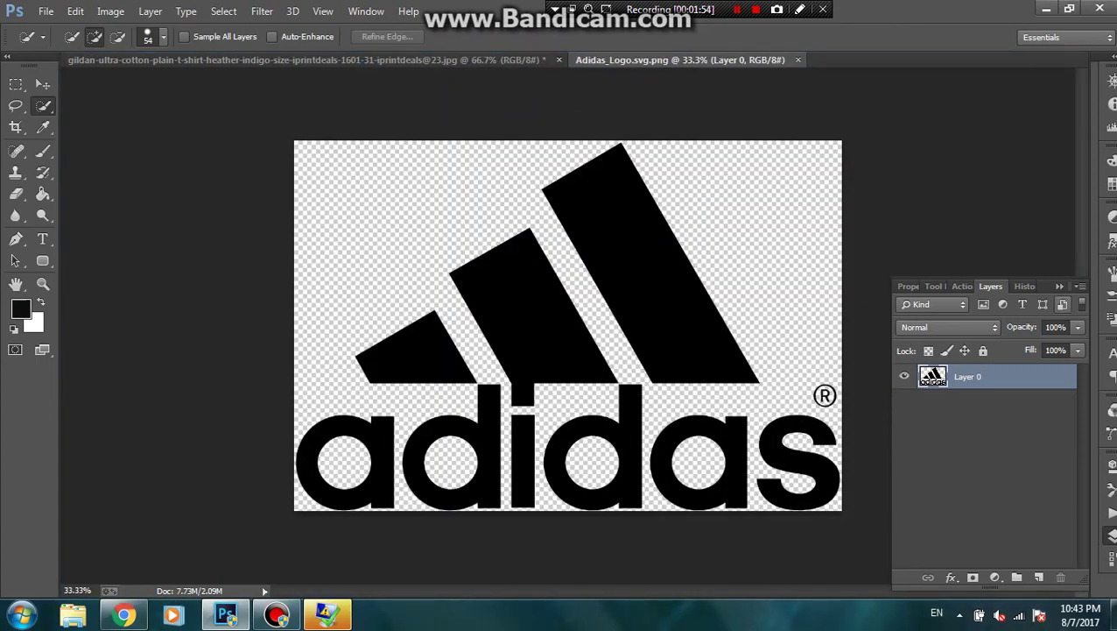
pyautogui.press('F7')
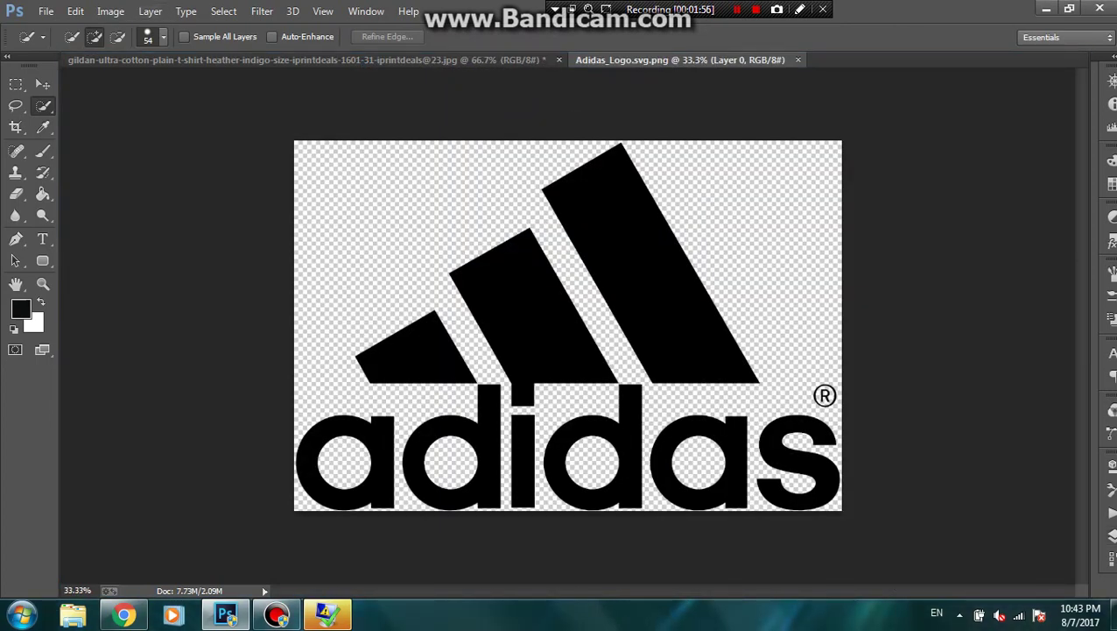
# Select all of the Adidas logo and move it onto the t-shirt photo as a new layer.
pyautogui.click(223, 10)
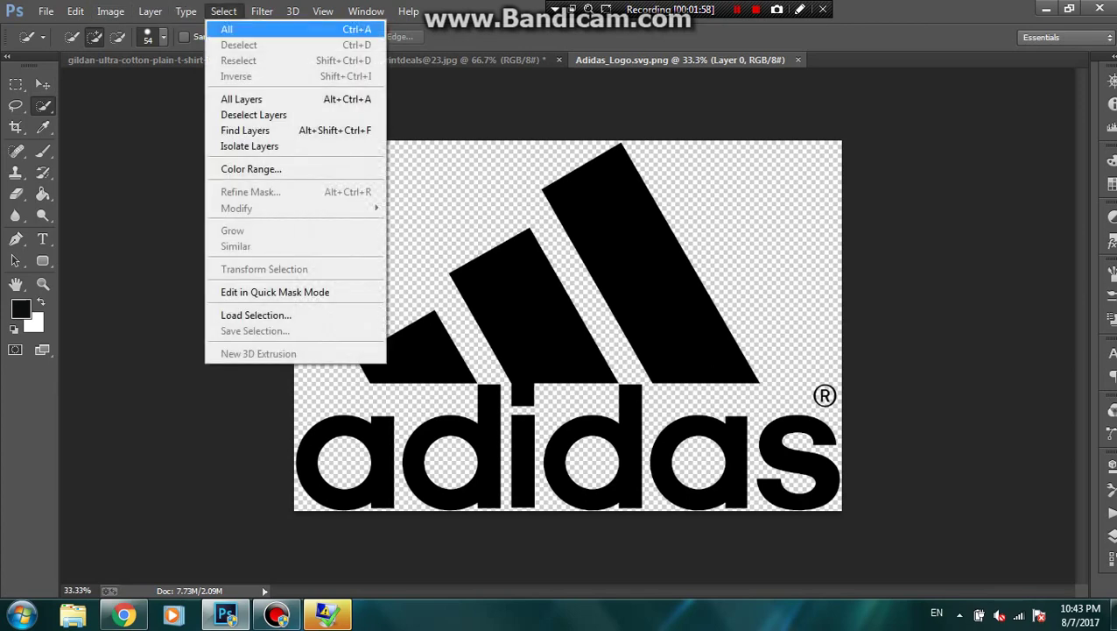
pyautogui.click(250, 30)
pyautogui.click(43, 84)
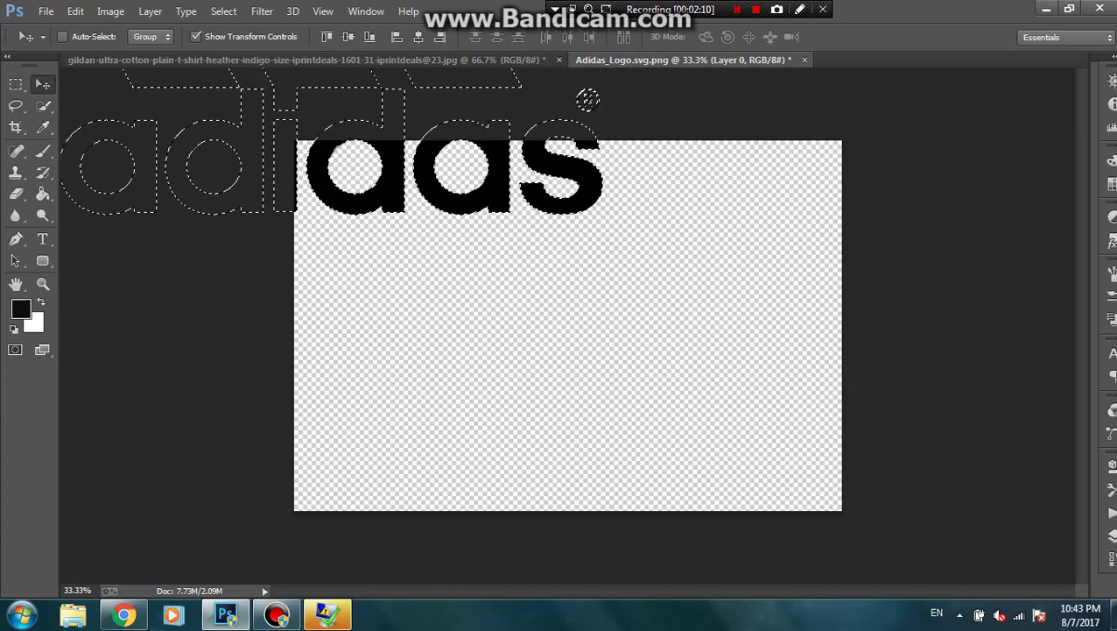
pyautogui.moveTo(853, 341)
pyautogui.mouseDown()
pyautogui.moveTo(567, 307)
pyautogui.moveTo(722, 332)
pyautogui.moveTo(916, 331)
pyautogui.moveTo(808, 475)
pyautogui.moveTo(511, 430)
pyautogui.moveTo(525, 431)
pyautogui.mouseUp()
pyautogui.hotkey('ctrl', 't')
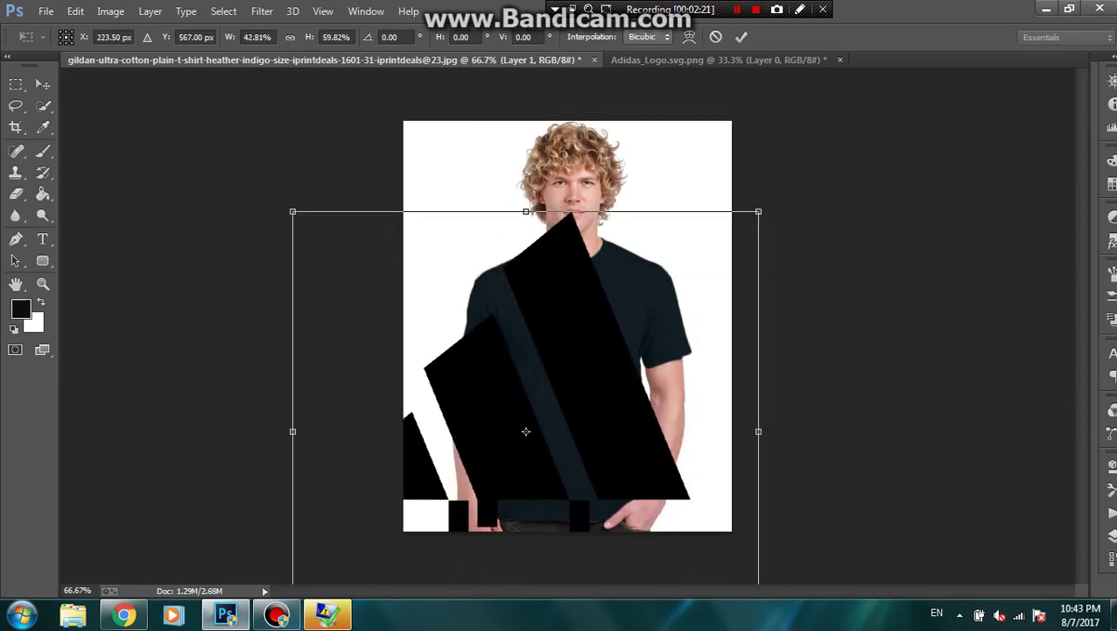
# Shrink the Adidas logo to about 9% and position it on the chest.
pyautogui.moveTo(293, 211); pyautogui.dragTo(567, 452)
pyautogui.moveTo(663, 552); pyautogui.dragTo(575, 394)
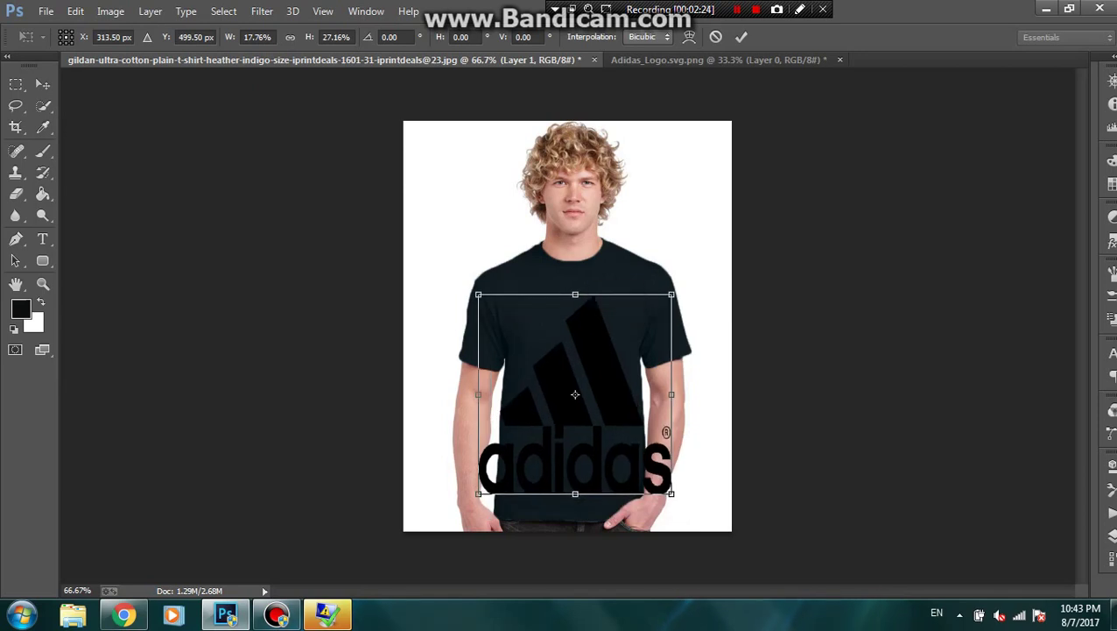
pyautogui.moveTo(671, 294); pyautogui.dragTo(580, 440)
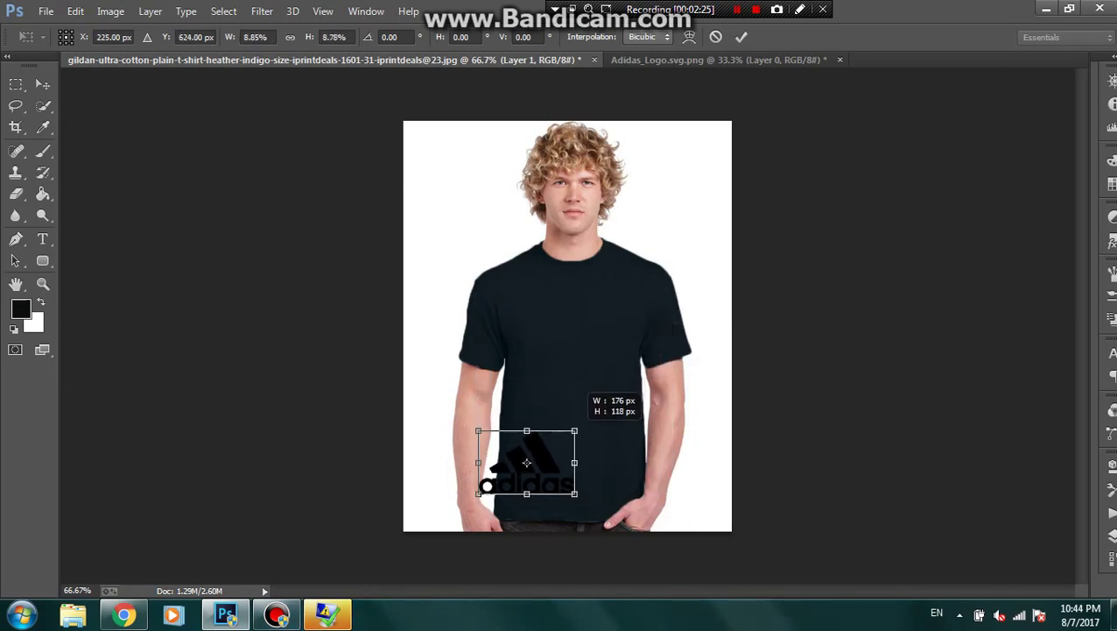
pyautogui.moveTo(530, 467)
pyautogui.mouseDown()
pyautogui.moveTo(600, 321)
pyautogui.moveTo(636, 349)
pyautogui.mouseUp()
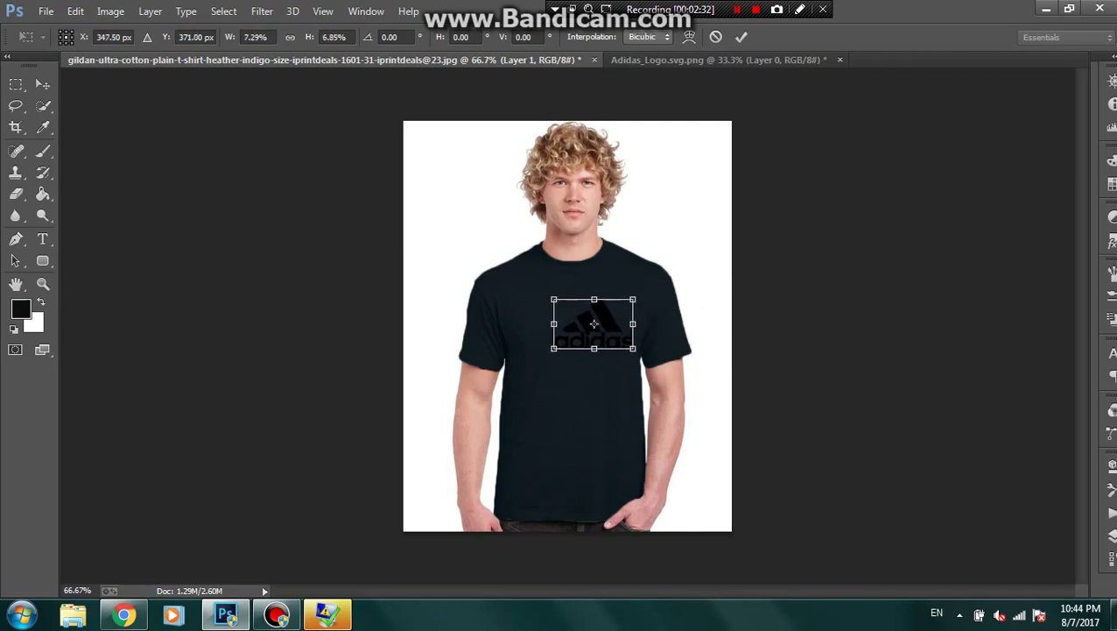
pyautogui.click(1108, 534)
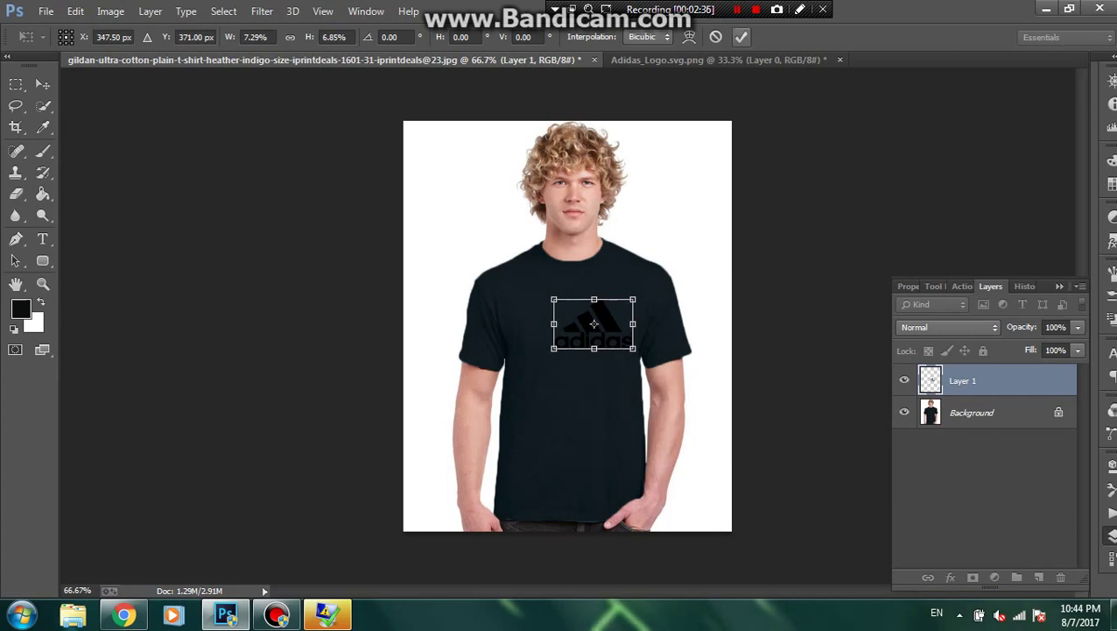
pyautogui.press('Return')
# Delete Layer 1 holding the Adidas logo.
pyautogui.rightClick(976, 380)
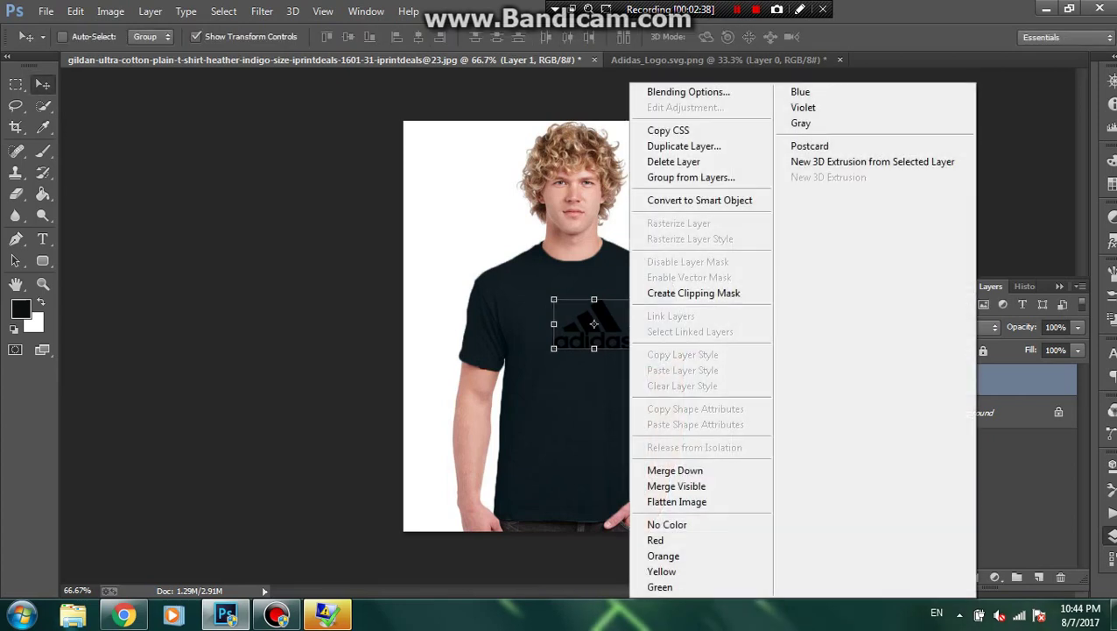
pyautogui.click(674, 161)
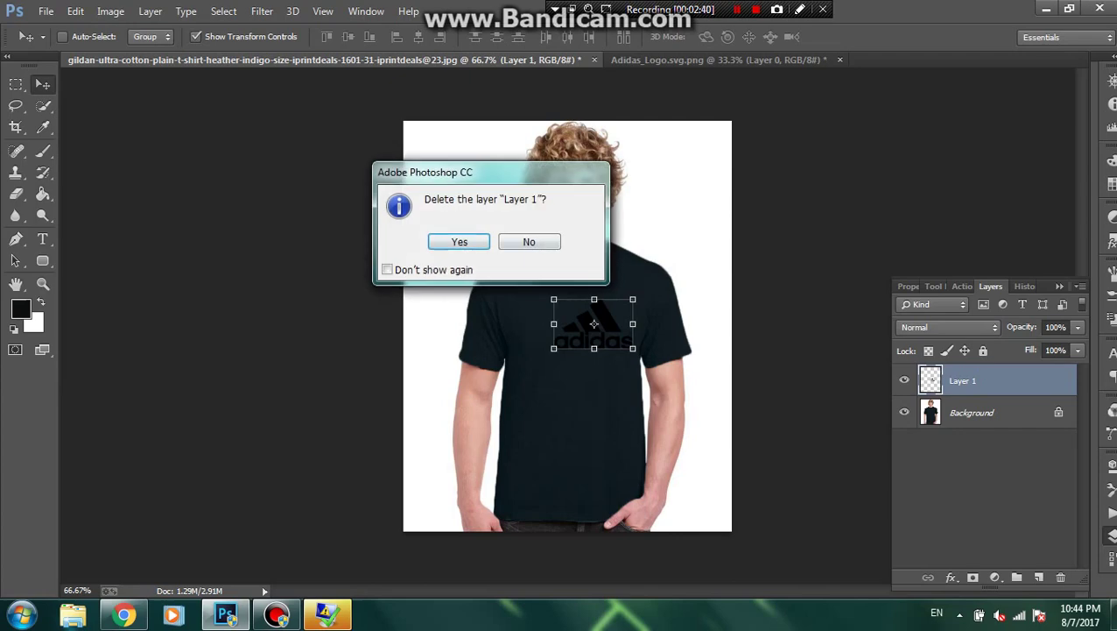
pyautogui.click(458, 244)
# Open the polo-ralph-lauren logo image file as a separate document.
pyautogui.click(45, 10)
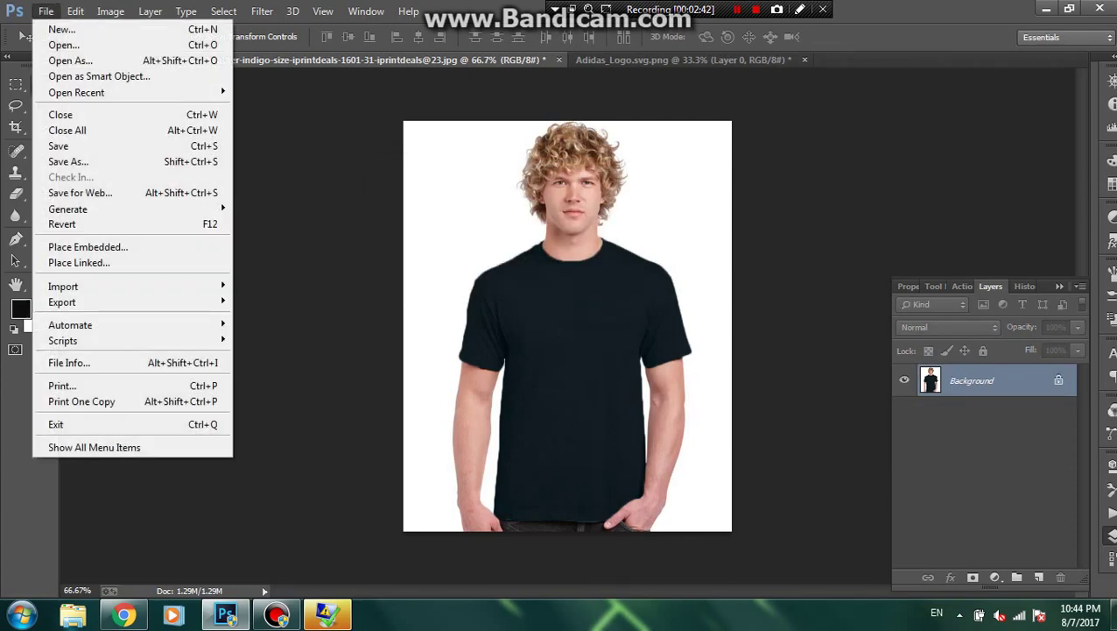
pyautogui.click(62, 43)
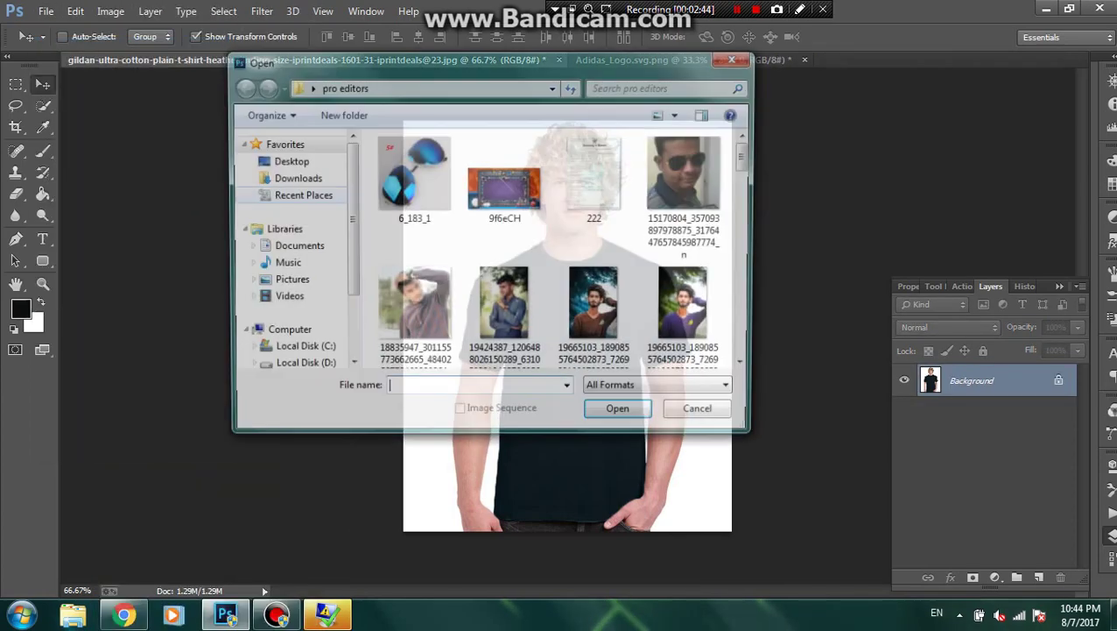
pyautogui.scroll(-3, 578, 167)
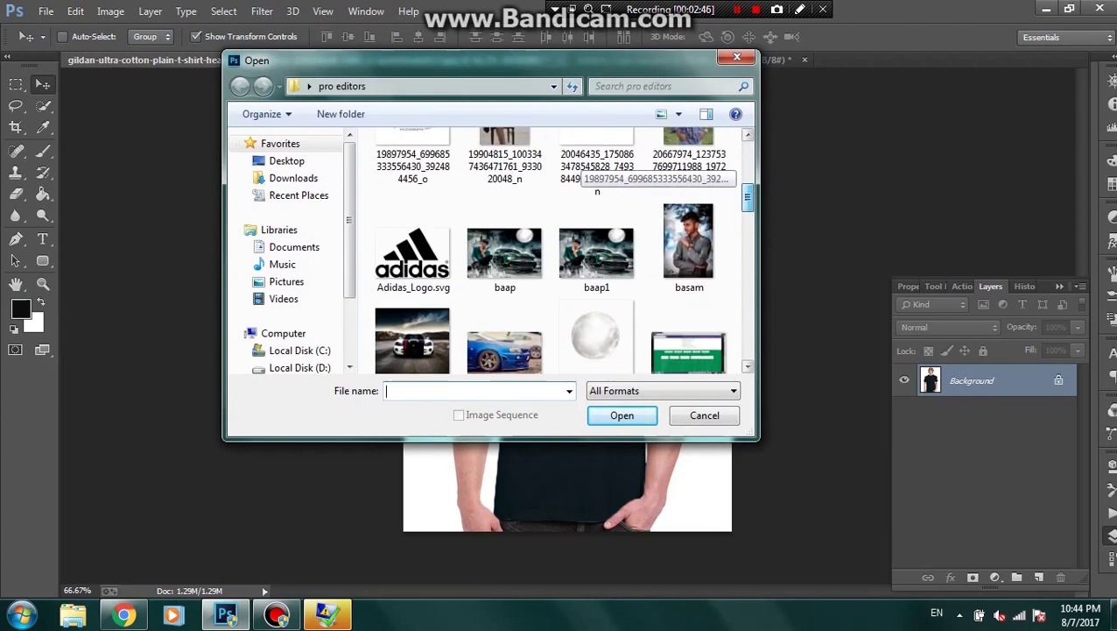
pyautogui.scroll(-5, 578, 167)
pyautogui.scroll(-3, 578, 167)
pyautogui.scroll(-3, 578, 167)
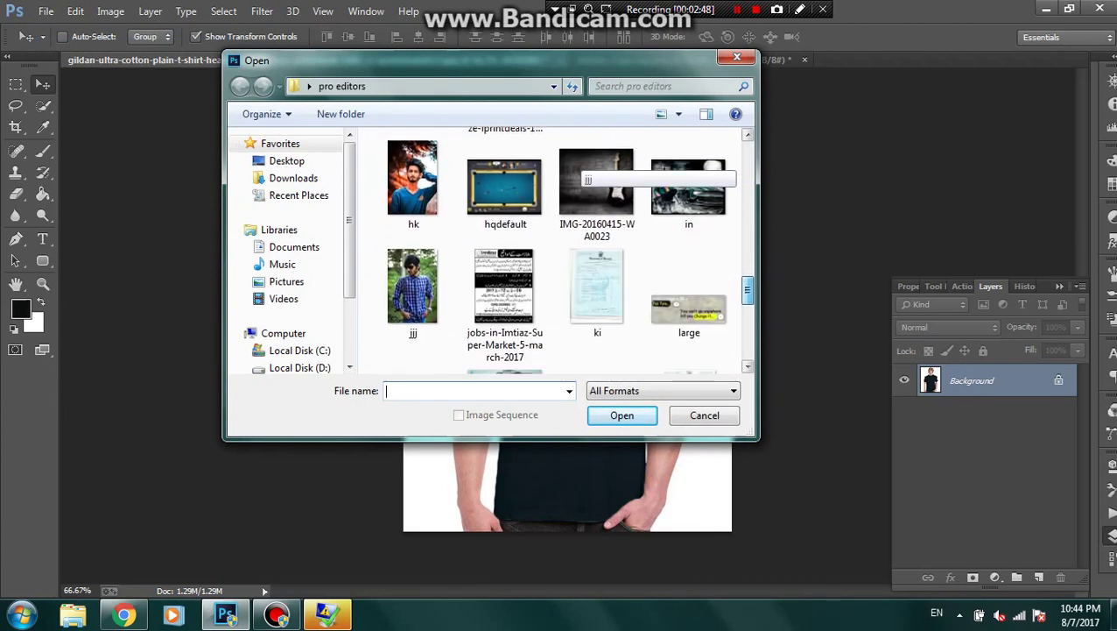
pyautogui.scroll(-3, 578, 166)
pyautogui.scroll(-2, 578, 167)
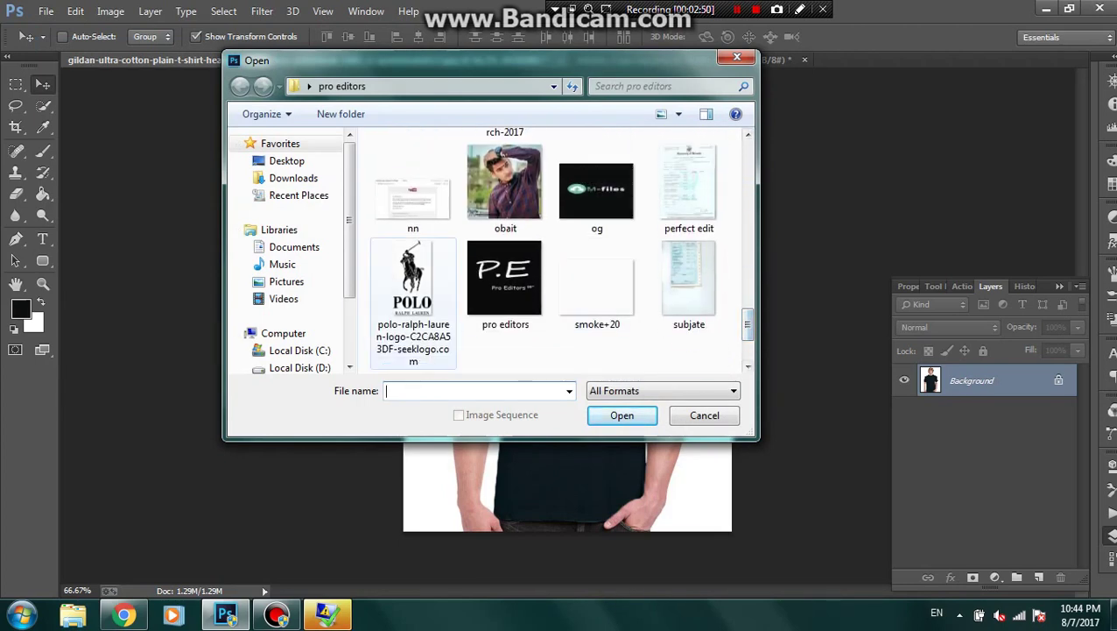
pyautogui.doubleClick(413, 280)
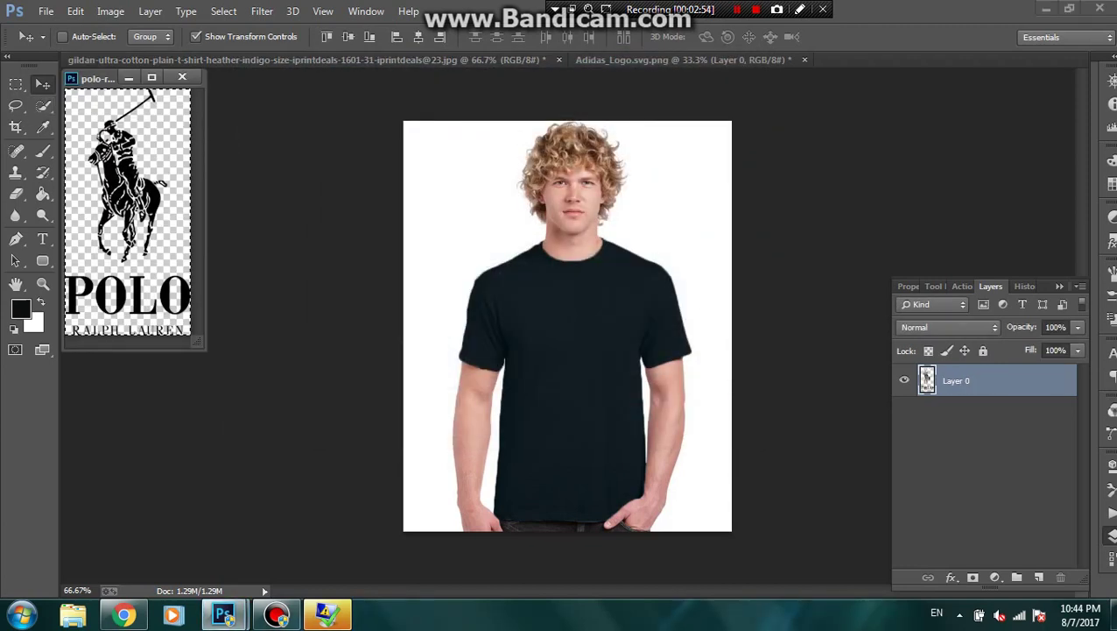
# Copy the Polo logo onto the t-shirt, close its window, and scale it onto the chest.
pyautogui.moveTo(927, 378); pyautogui.dragTo(585, 317)
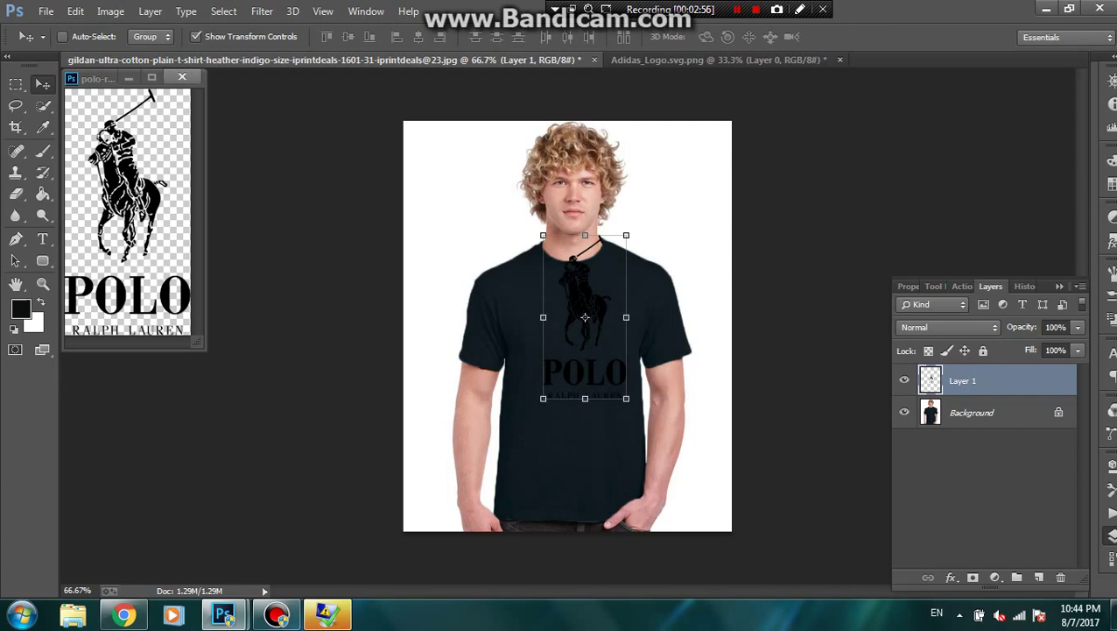
pyautogui.click(182, 77)
pyautogui.moveTo(626, 235)
pyautogui.mouseDown()
pyautogui.moveTo(582, 336)
pyautogui.moveTo(600, 334)
pyautogui.mouseUp()
pyautogui.moveTo(546, 371); pyautogui.dragTo(598, 331)
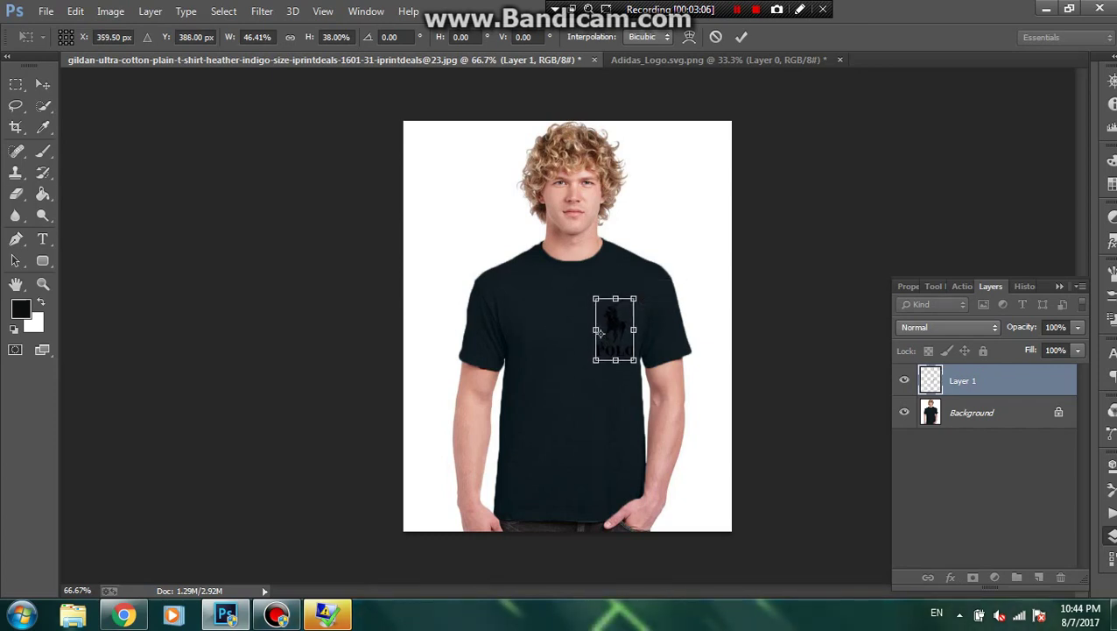
pyautogui.click(741, 36)
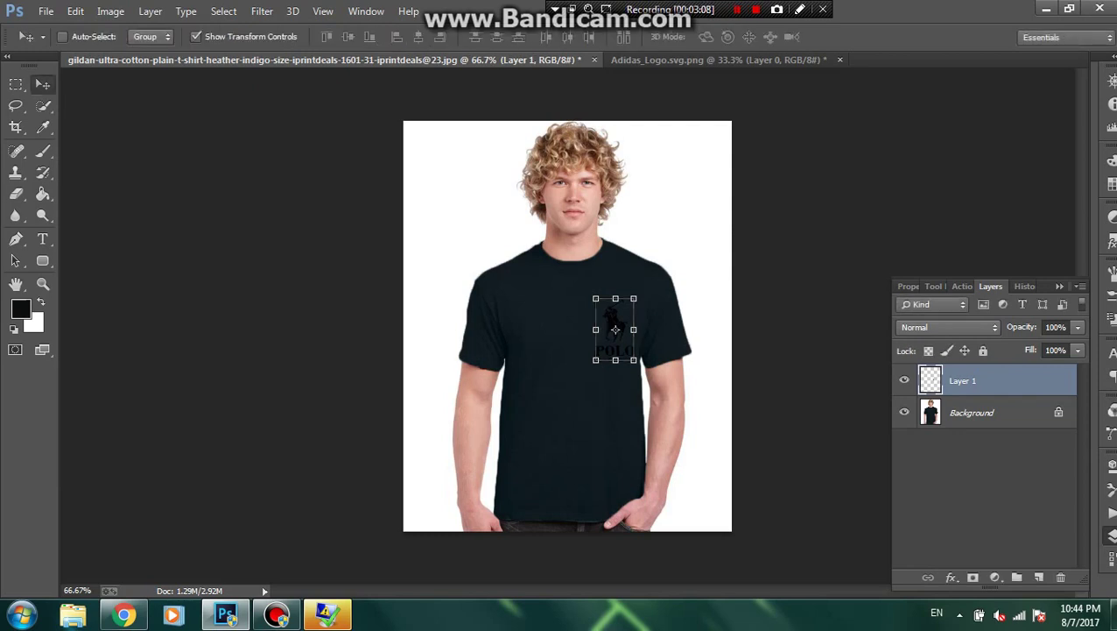
pyautogui.moveTo(614, 329); pyautogui.dragTo(614, 332)
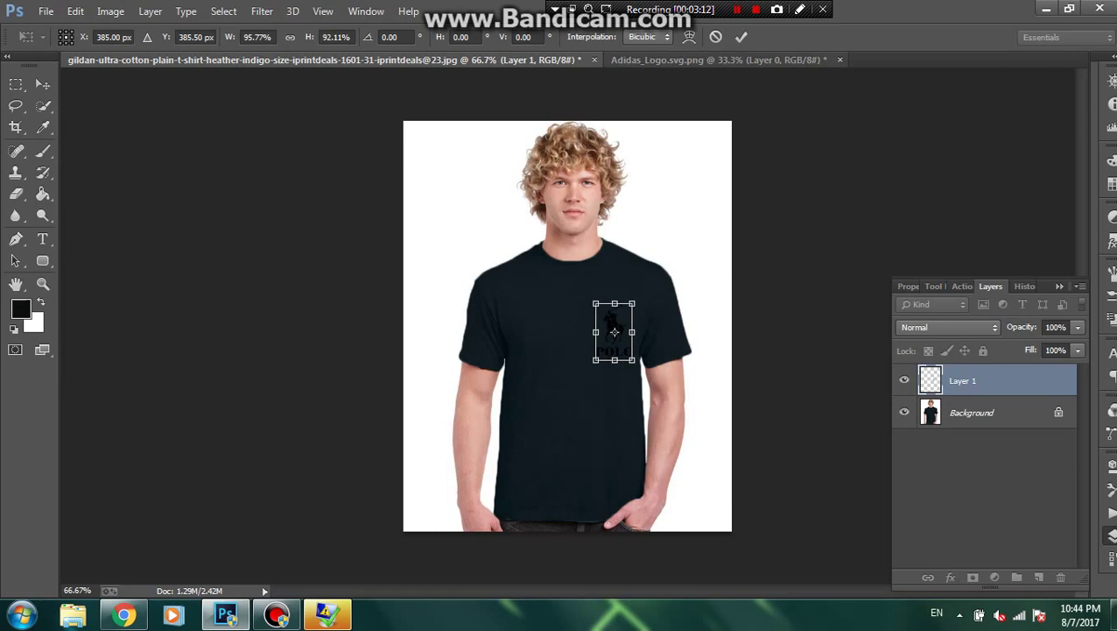
pyautogui.press('Return')
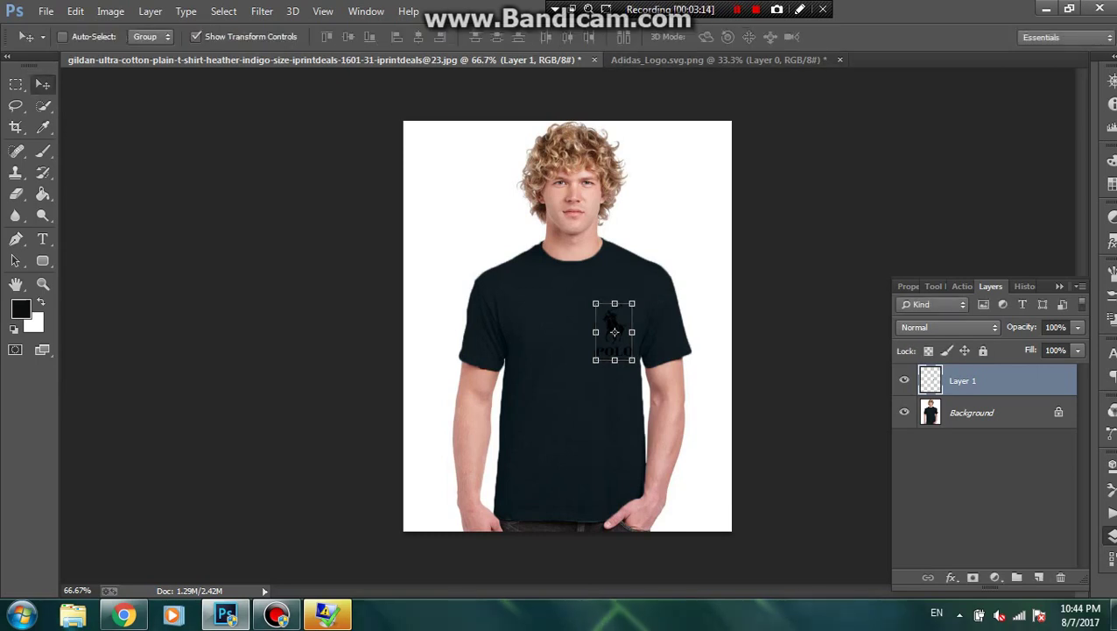
# Add a Color Overlay layer style to the Polo logo layer, keeping Normal blend mode.
pyautogui.rightClick(987, 380)
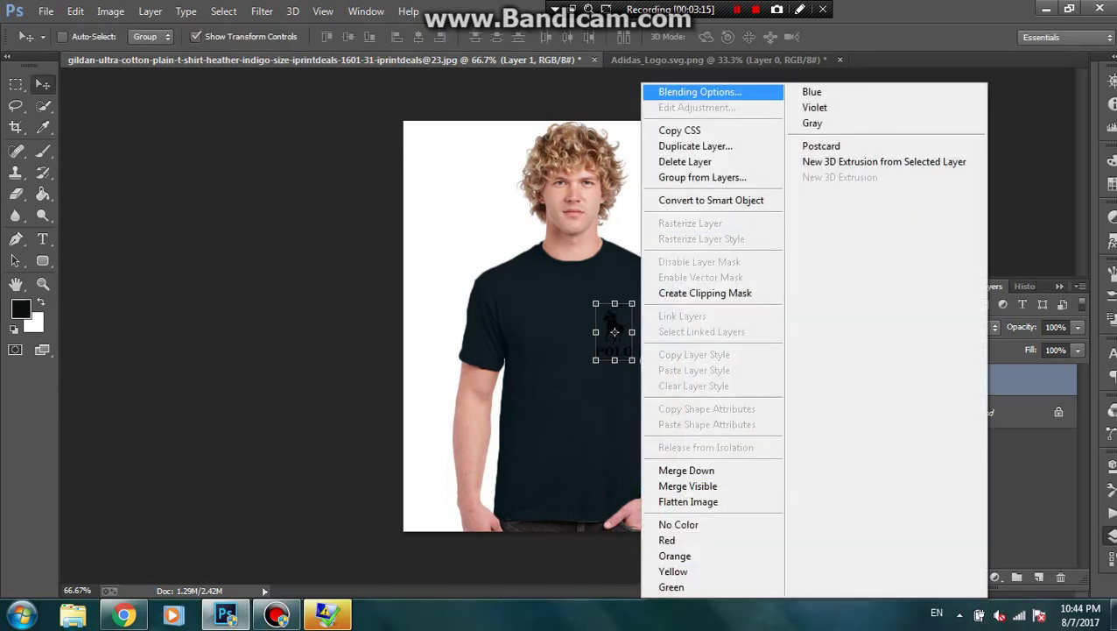
pyautogui.click(700, 91)
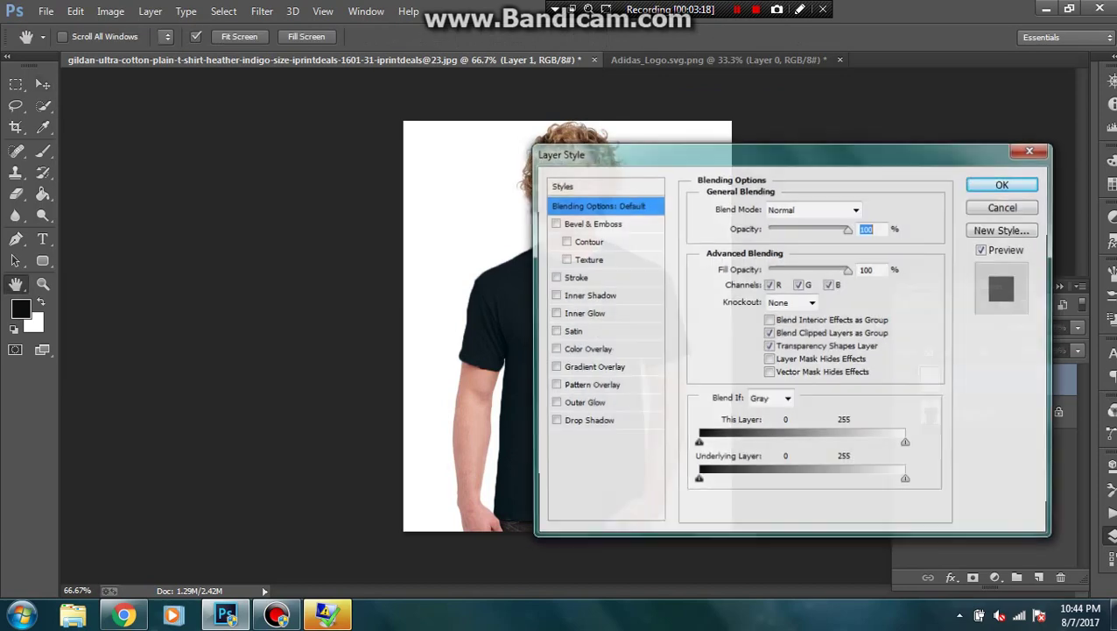
pyautogui.click(553, 349)
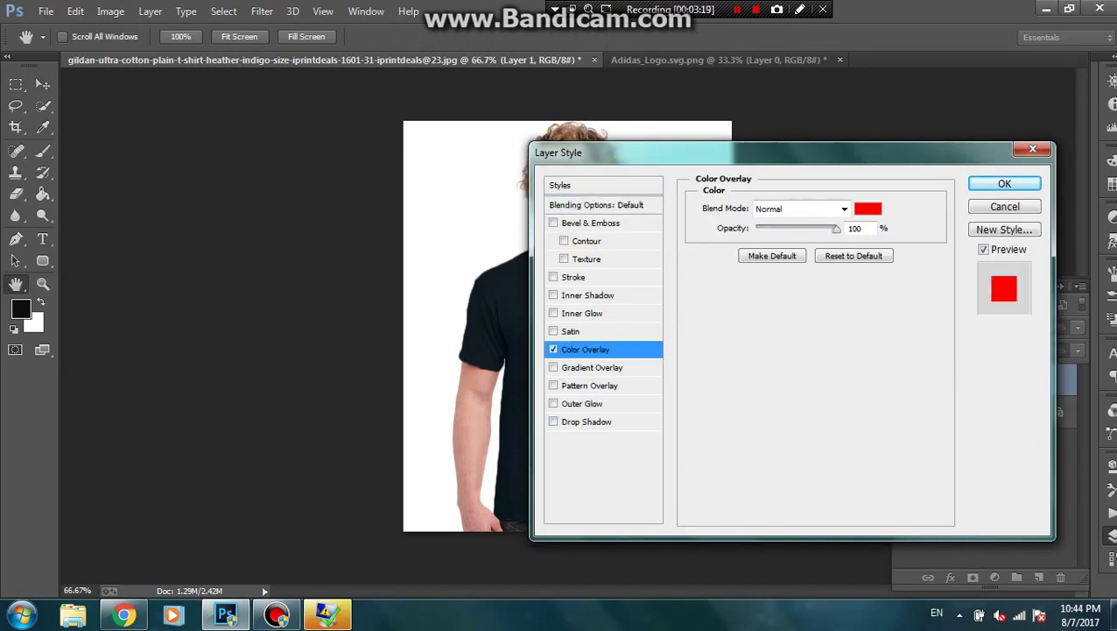
pyautogui.click(844, 208)
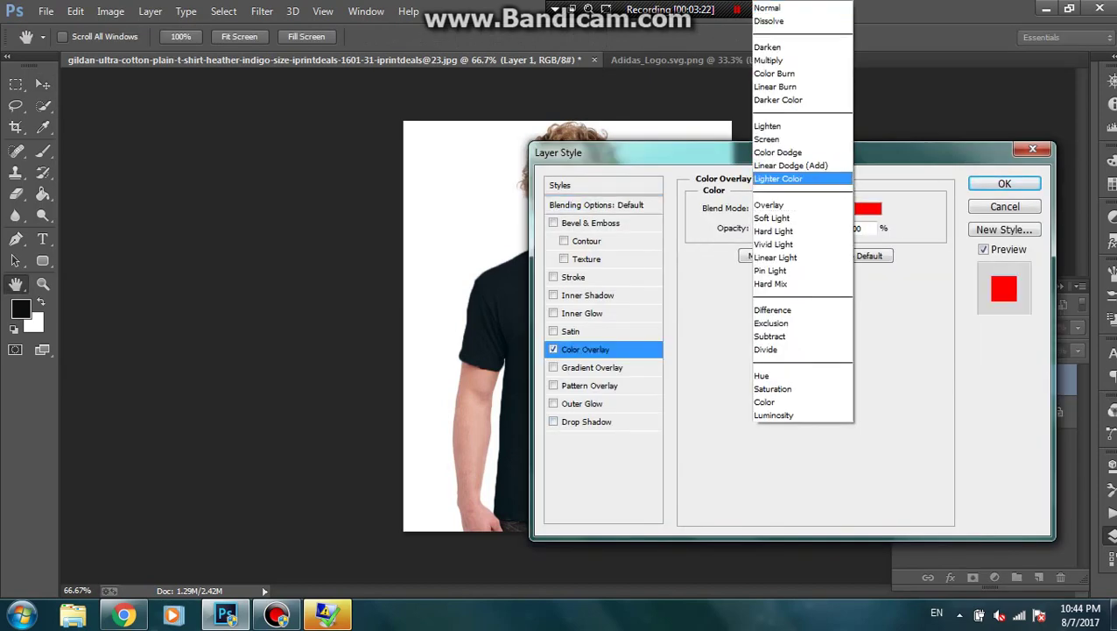
pyautogui.press('Escape')
# Set the overlay colour to white (ffffff) and apply the layer style.
pyautogui.click(868, 209)
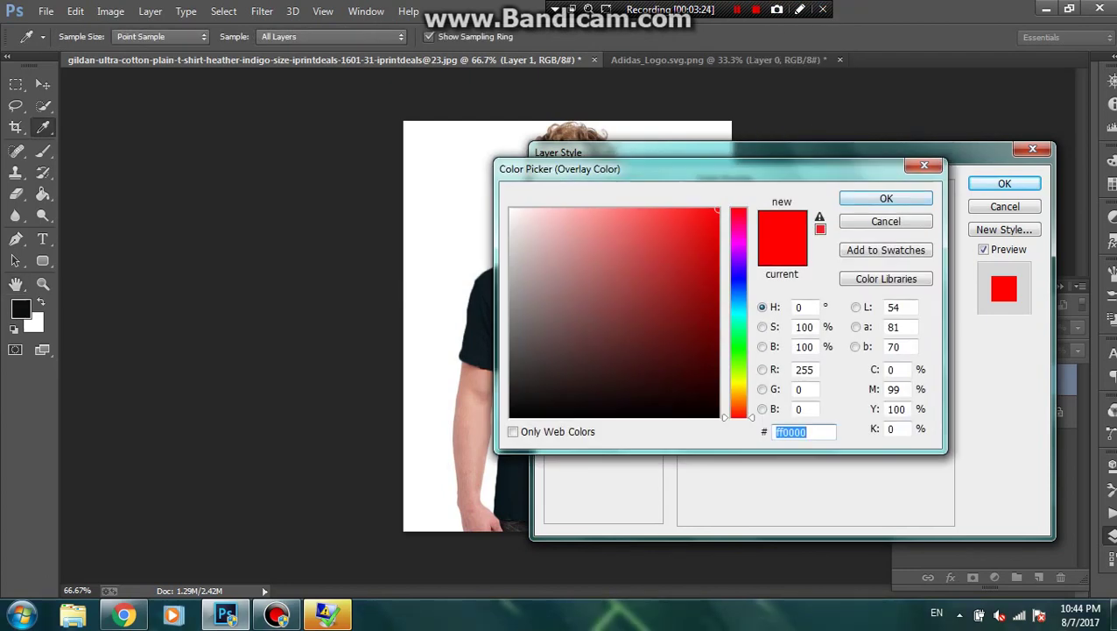
pyautogui.write('ffffff')
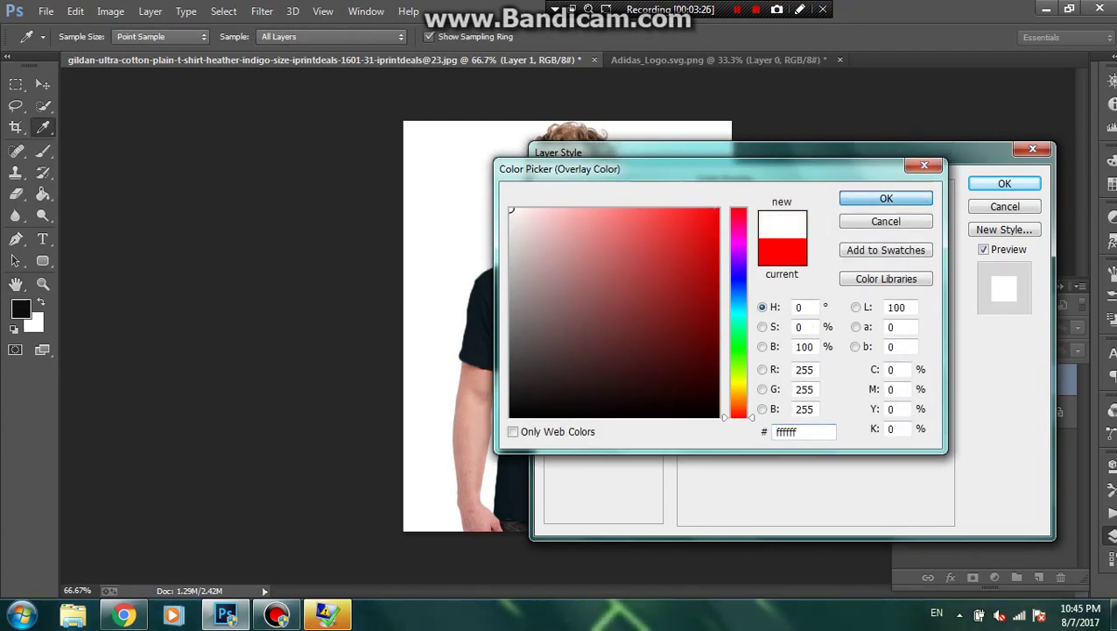
pyautogui.press('Return')
pyautogui.moveTo(613, 152)
pyautogui.mouseDown()
pyautogui.moveTo(808, 170)
pyautogui.moveTo(625, 139)
pyautogui.mouseUp()
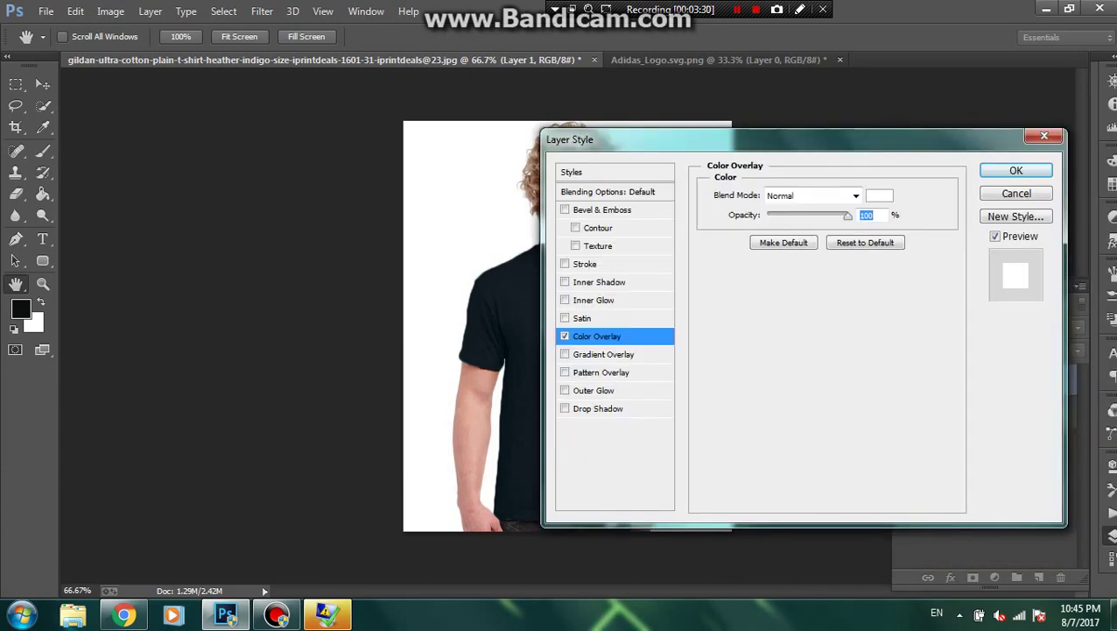
pyautogui.press('Return')
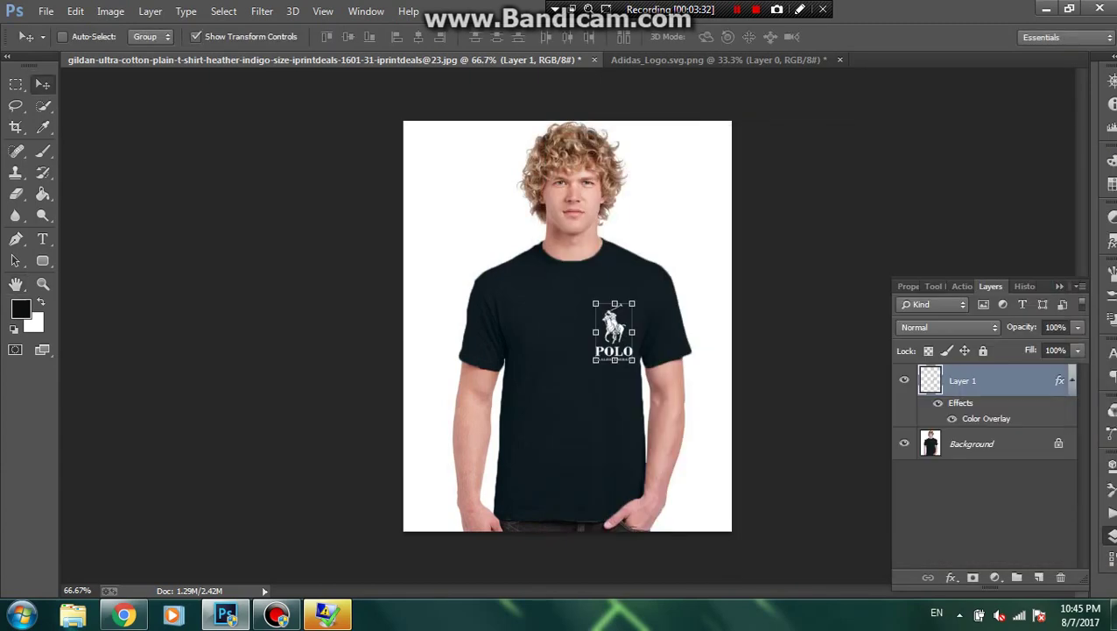
pyautogui.hotkey('ctrl', 't')
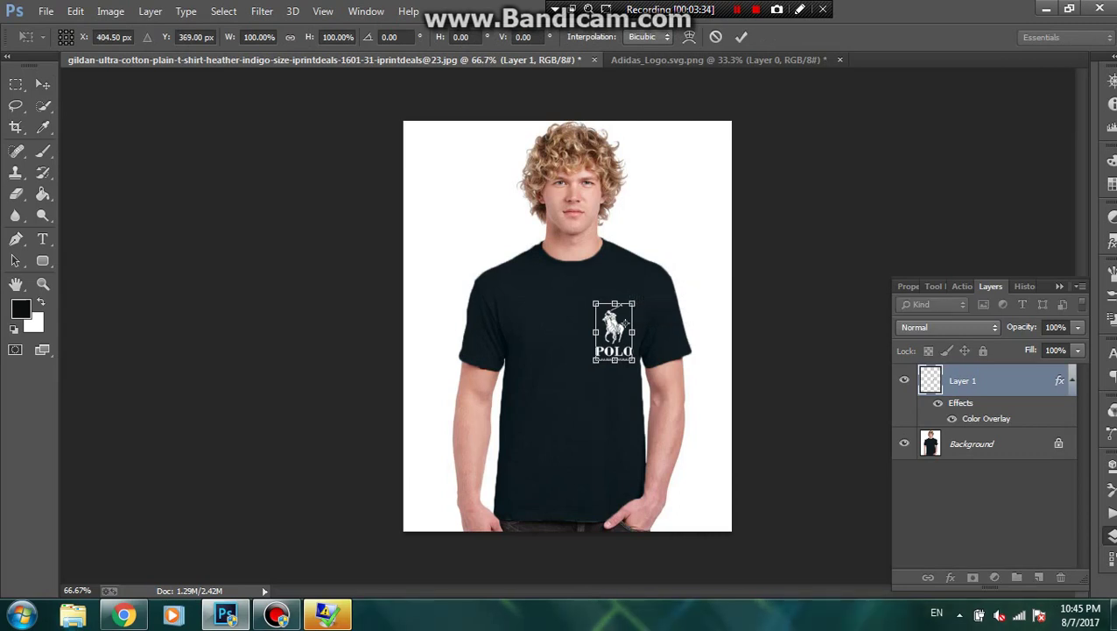
# Nudge the white Polo logo slightly up-right on the chest and merge it into Background.
pyautogui.moveTo(624, 324); pyautogui.dragTo(639, 310)
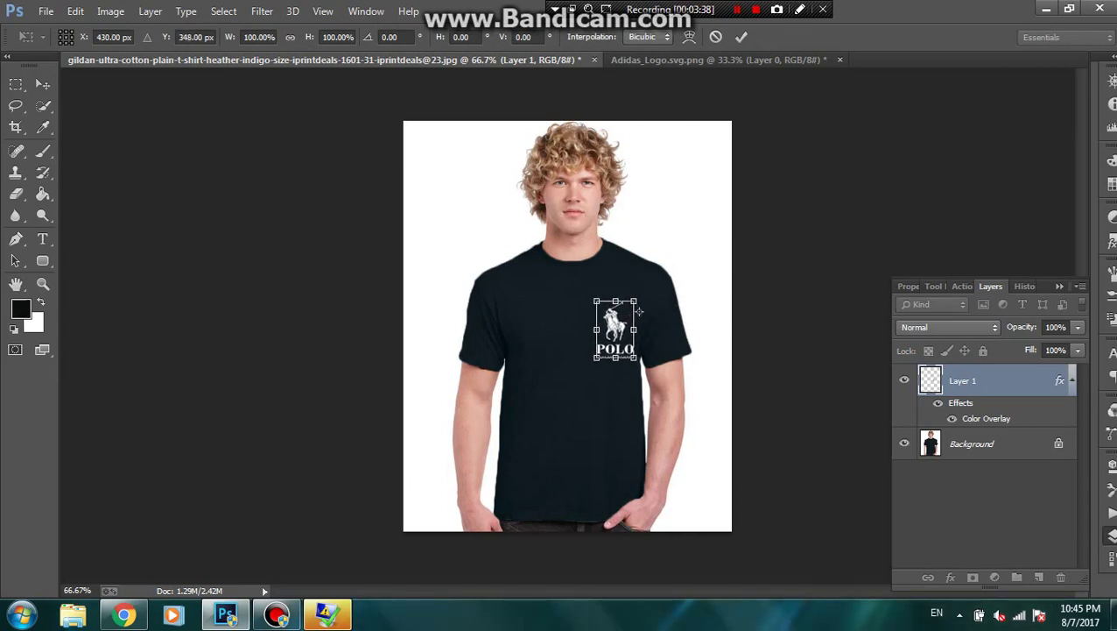
pyautogui.click(741, 35)
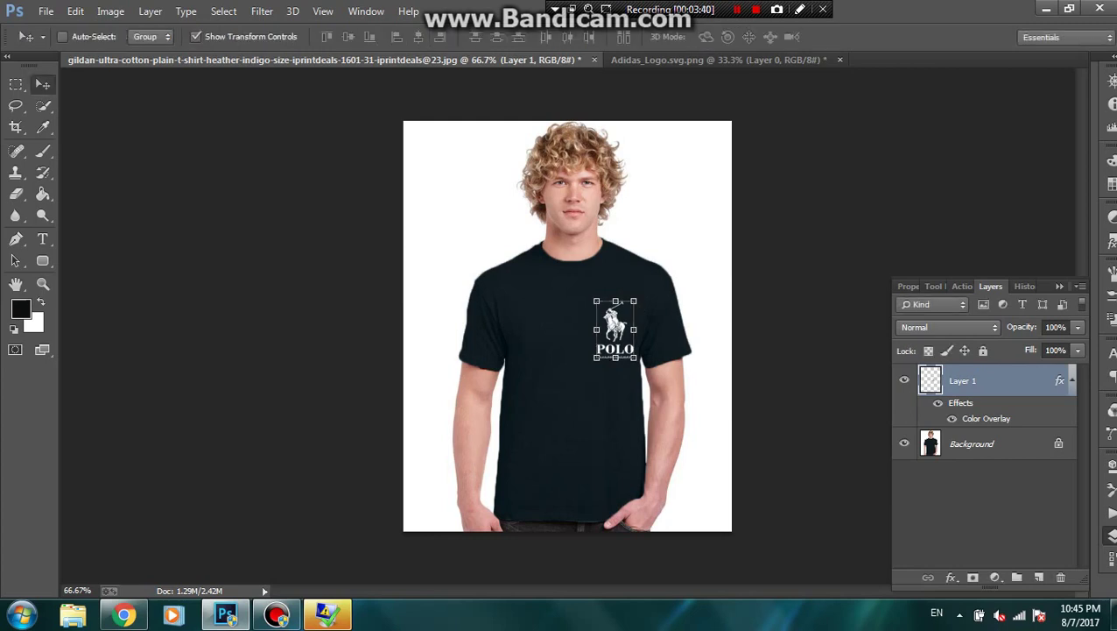
pyautogui.click(972, 444)
pyautogui.rightClick(940, 450)
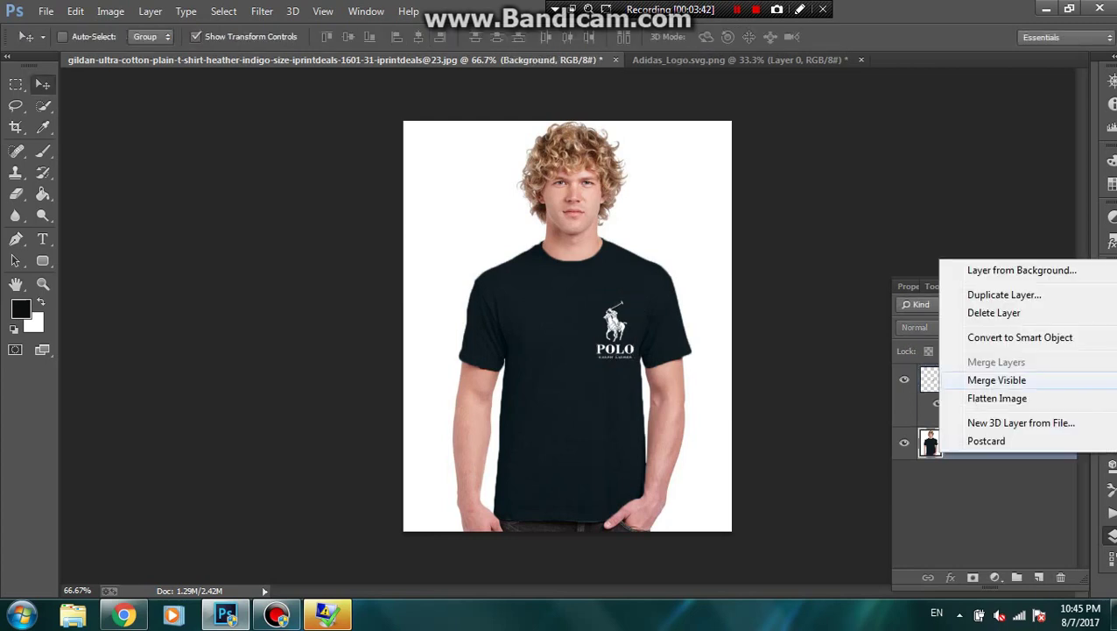
pyautogui.click(997, 380)
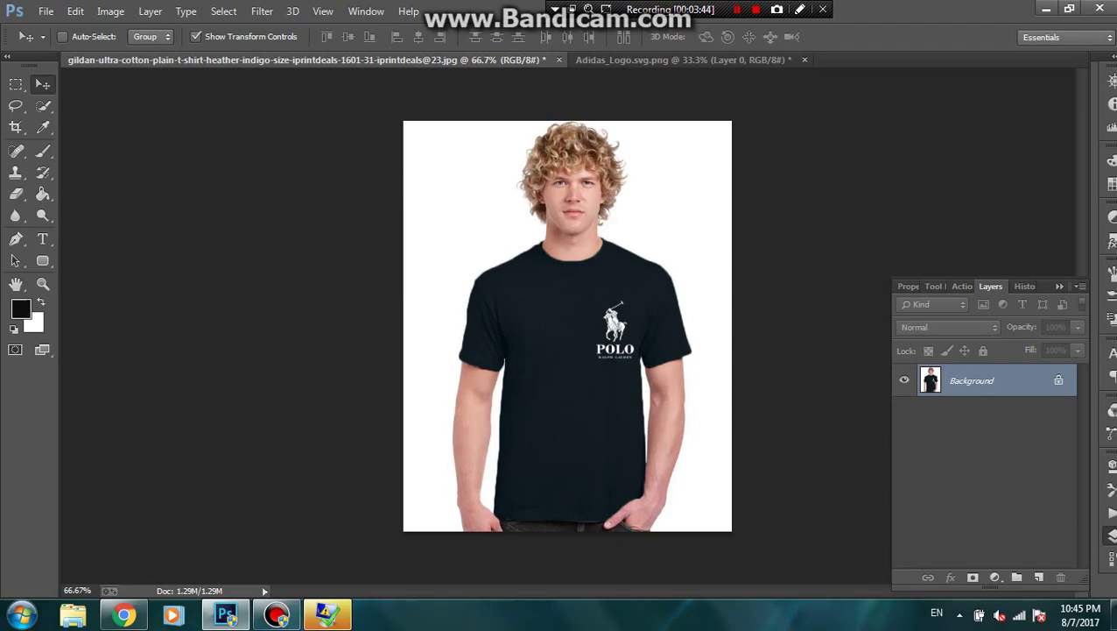
pyautogui.click(45, 10)
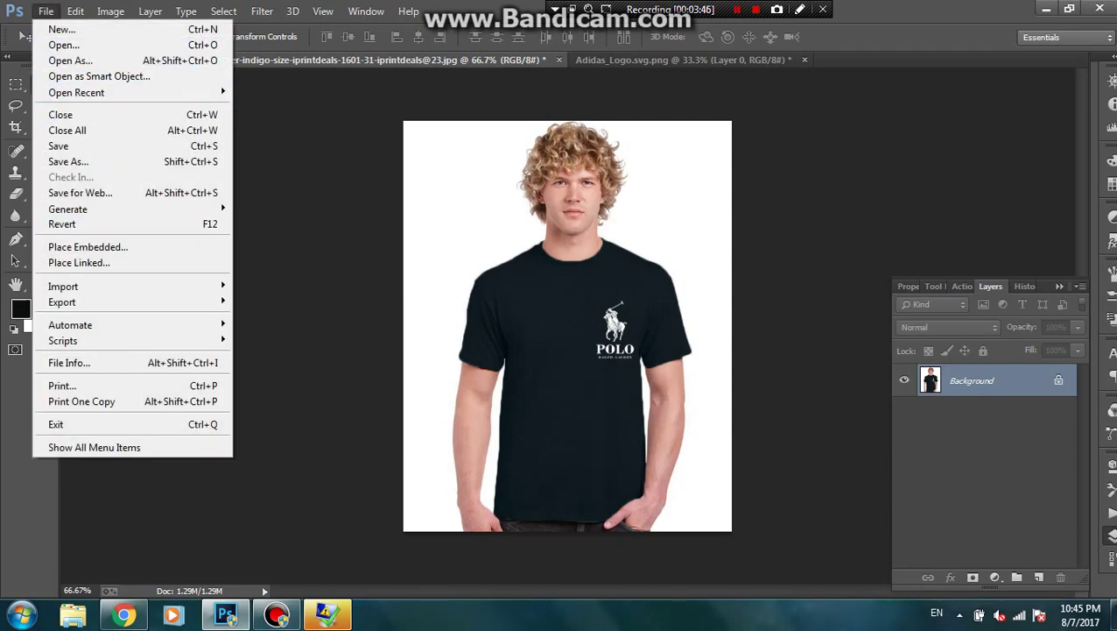
# Discard the Adidas logo document unsaved and open water.jpg from the pro editors folder.
pyautogui.click(684, 60)
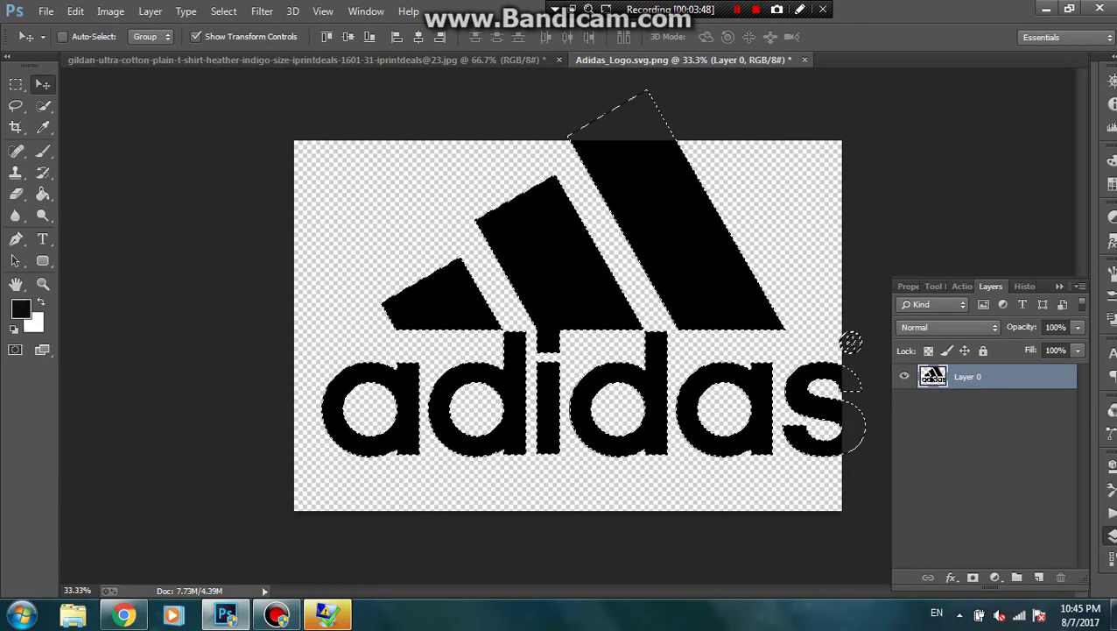
pyautogui.press('n')
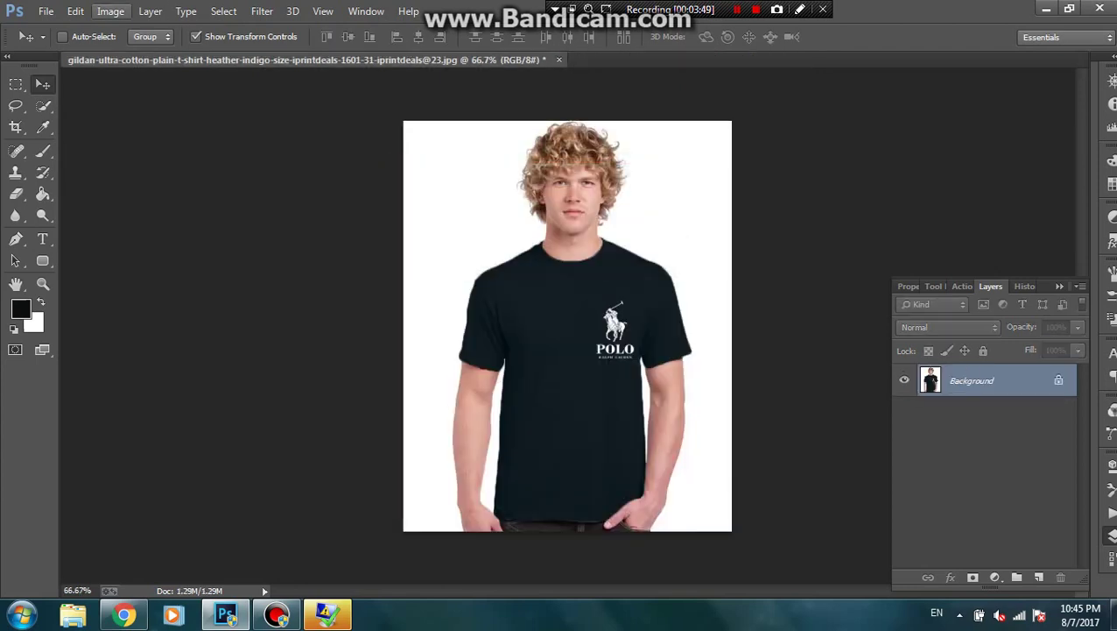
pyautogui.click(45, 10)
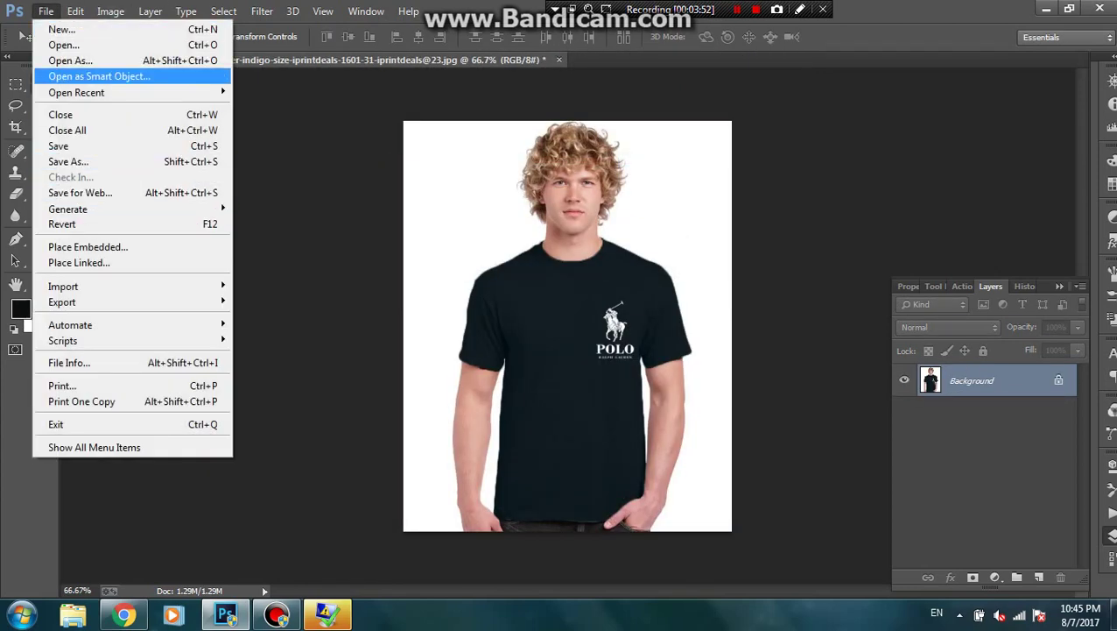
pyautogui.press('Up')
pyautogui.press('Up')
pyautogui.press('Return')
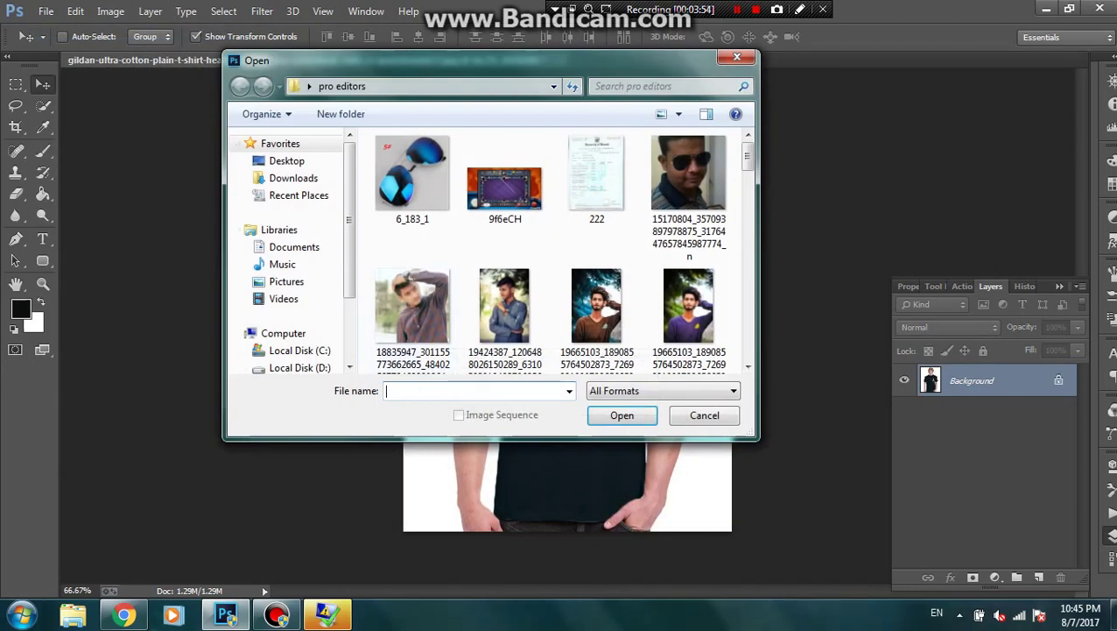
pyautogui.scroll(-5, 613, 158)
pyautogui.scroll(-5, 613, 158)
pyautogui.scroll(-2, 613, 158)
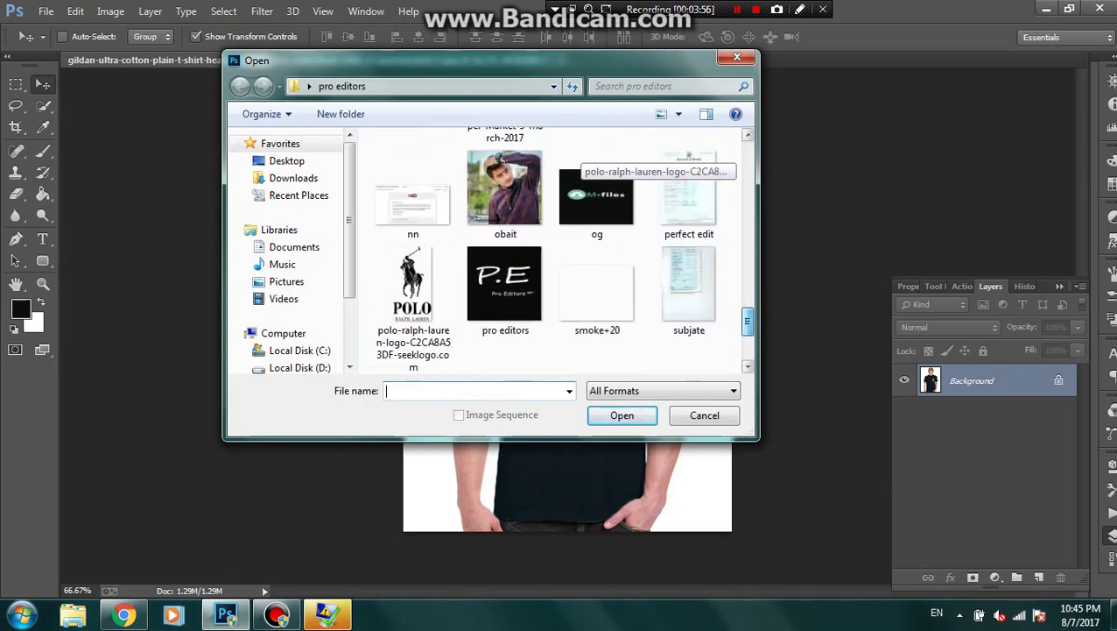
pyautogui.scroll(-1, 613, 157)
pyautogui.scroll(-1, 596, 263)
pyautogui.doubleClick(596, 315)
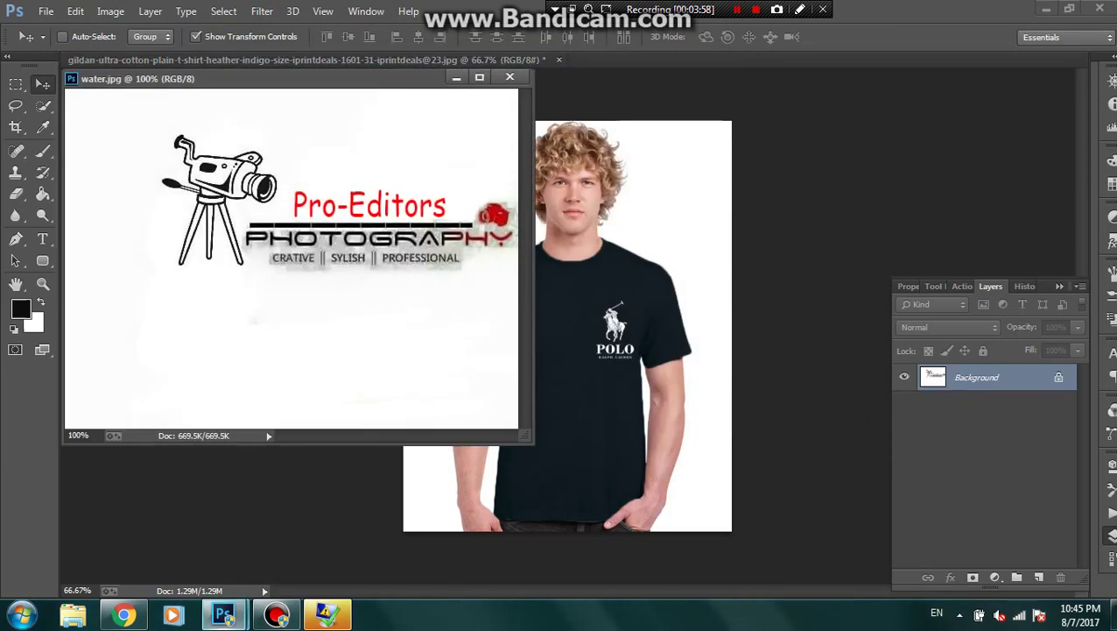
pyautogui.hotkey('ctrl', 'a')
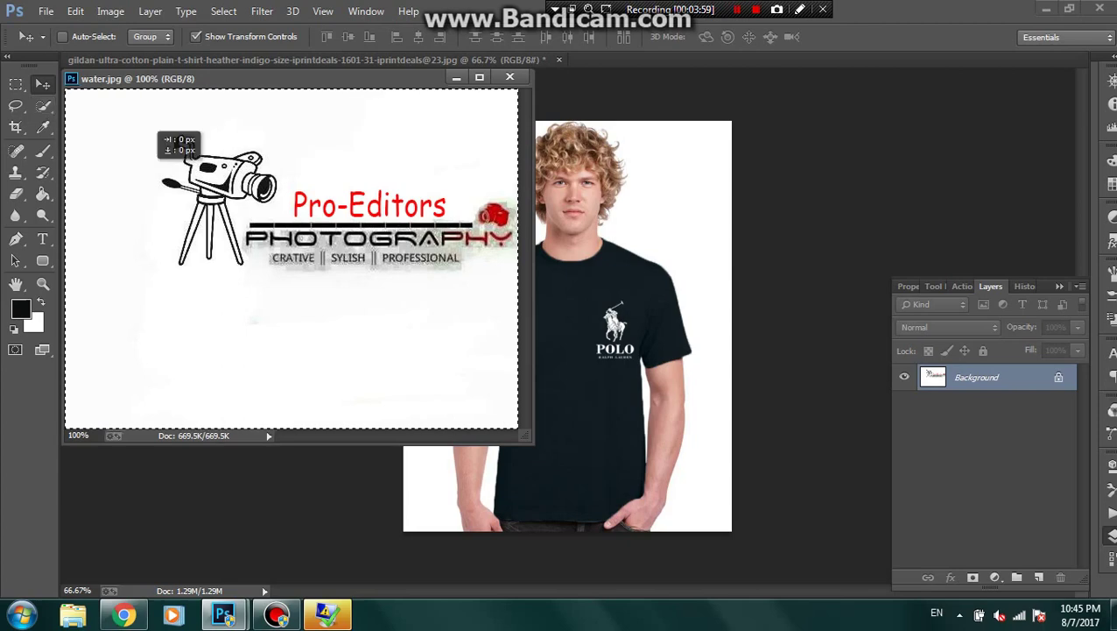
# Drag the water.jpg watermark into the t-shirt photo and scale it down.
pyautogui.moveTo(174, 137); pyautogui.dragTo(686, 304)
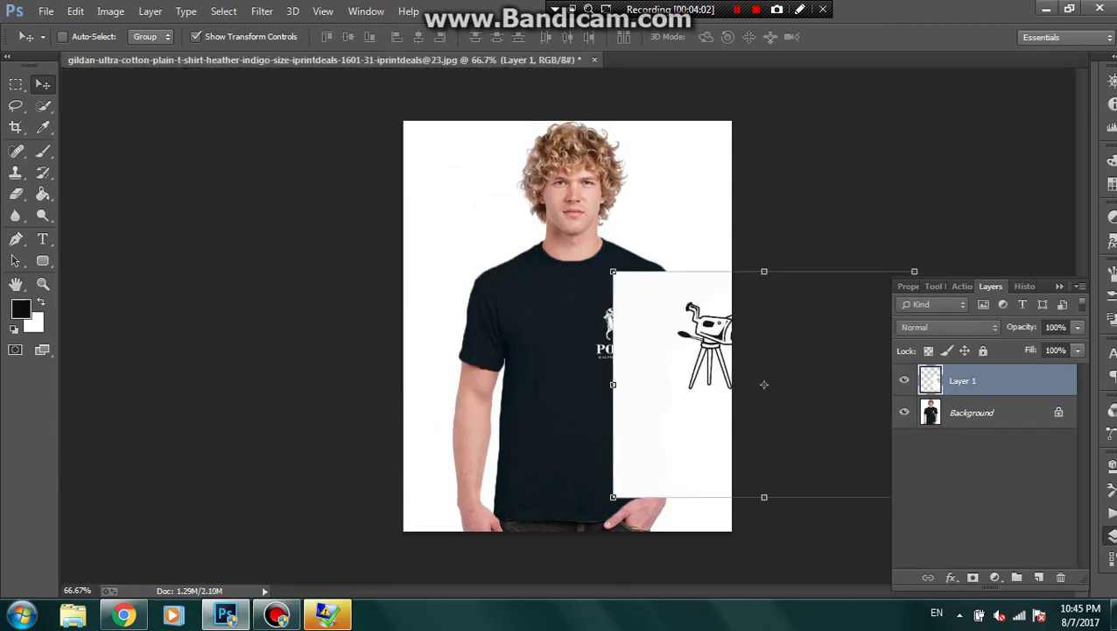
pyautogui.moveTo(764, 384); pyautogui.dragTo(554, 404)
pyautogui.hotkey('ctrl', 't')
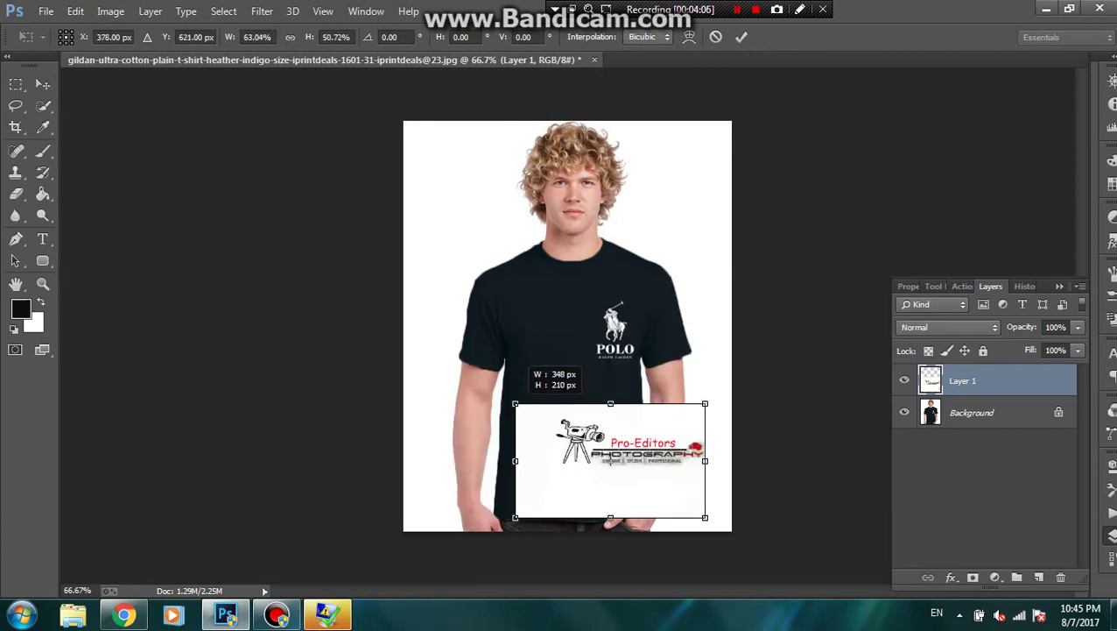
pyautogui.moveTo(402, 291); pyautogui.dragTo(482, 439)
pyautogui.moveTo(581, 448)
pyautogui.mouseDown()
pyautogui.moveTo(477, 473)
pyautogui.moveTo(471, 505)
pyautogui.mouseUp()
# Blend the watermark with Multiply and fit it small into the top-left corner.
pyautogui.click(949, 327)
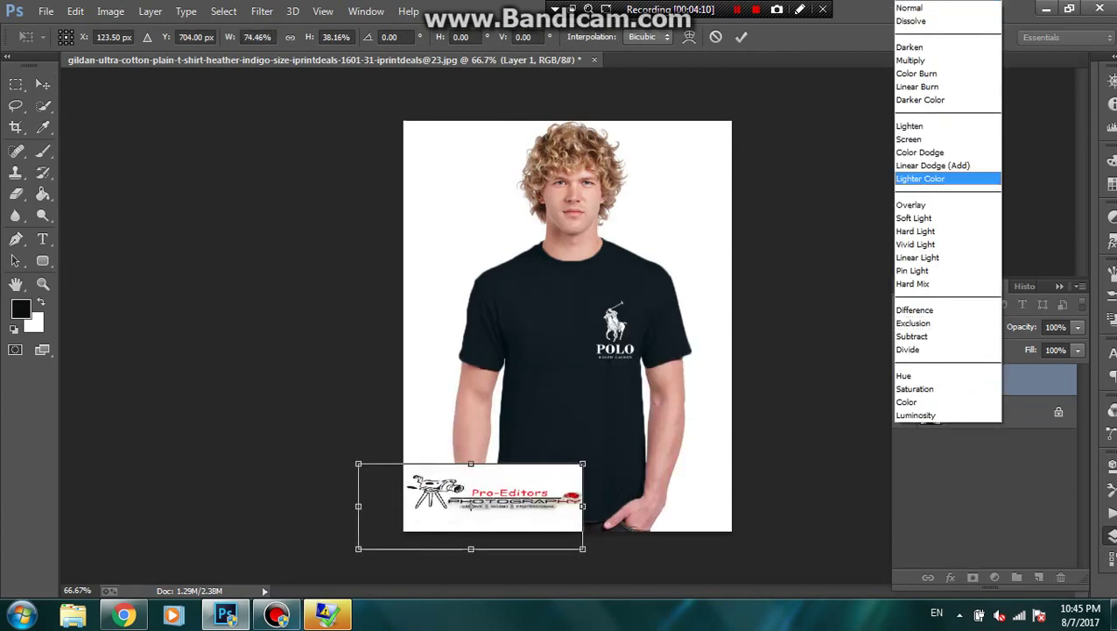
pyautogui.click(930, 61)
pyautogui.moveTo(471, 505); pyautogui.dragTo(455, 173)
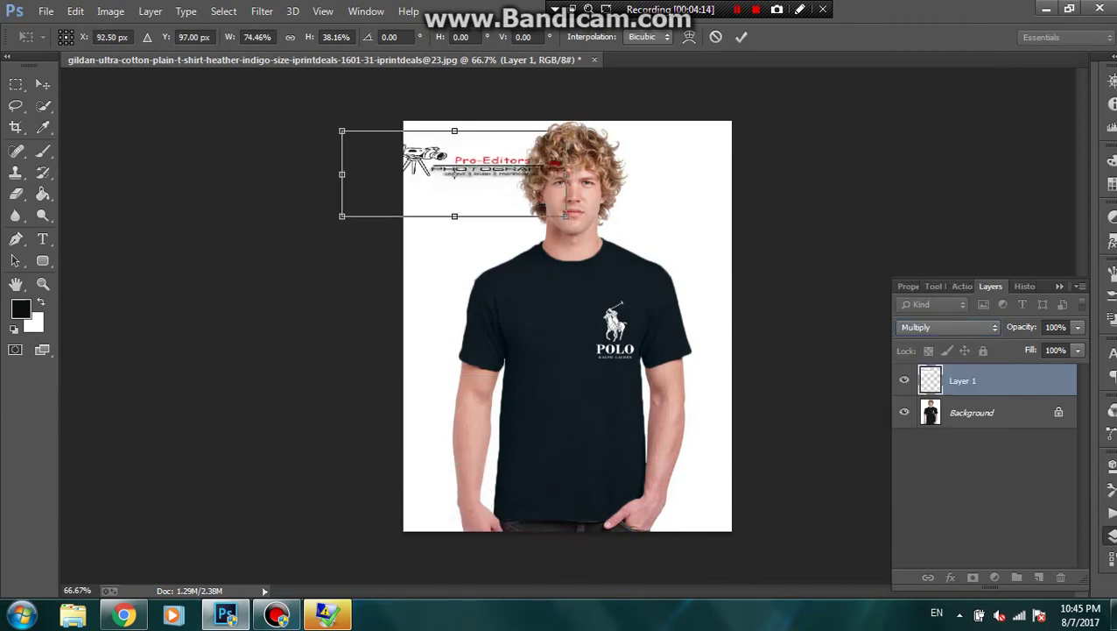
pyautogui.moveTo(565, 215); pyautogui.dragTo(529, 197)
pyautogui.moveTo(474, 150)
pyautogui.mouseDown()
pyautogui.moveTo(501, 140)
pyautogui.moveTo(450, 156)
pyautogui.mouseUp()
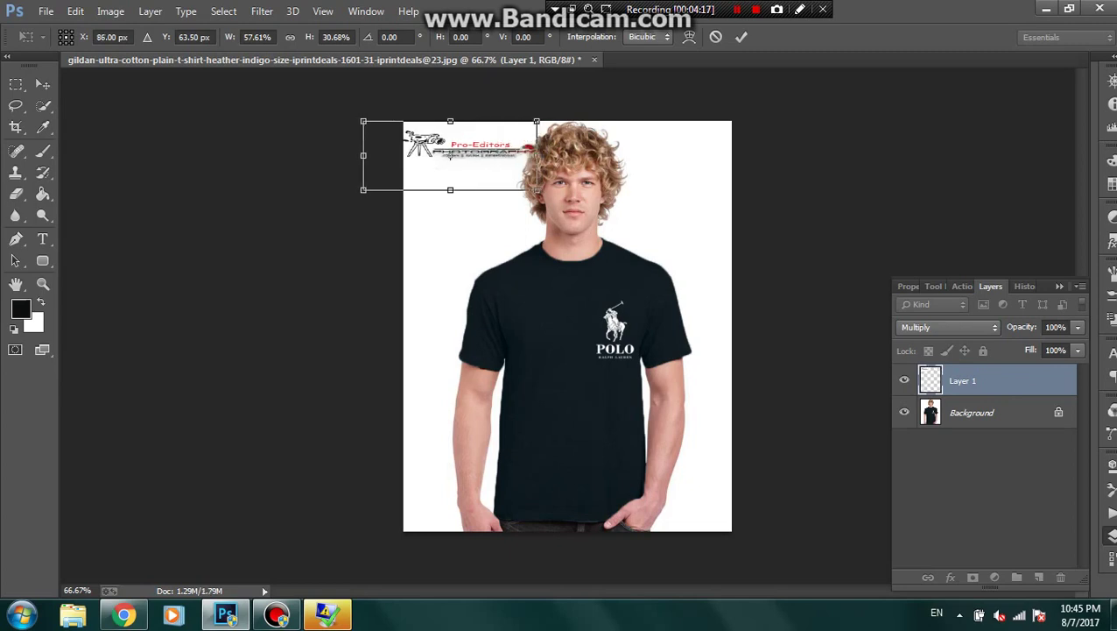
pyautogui.press('Return')
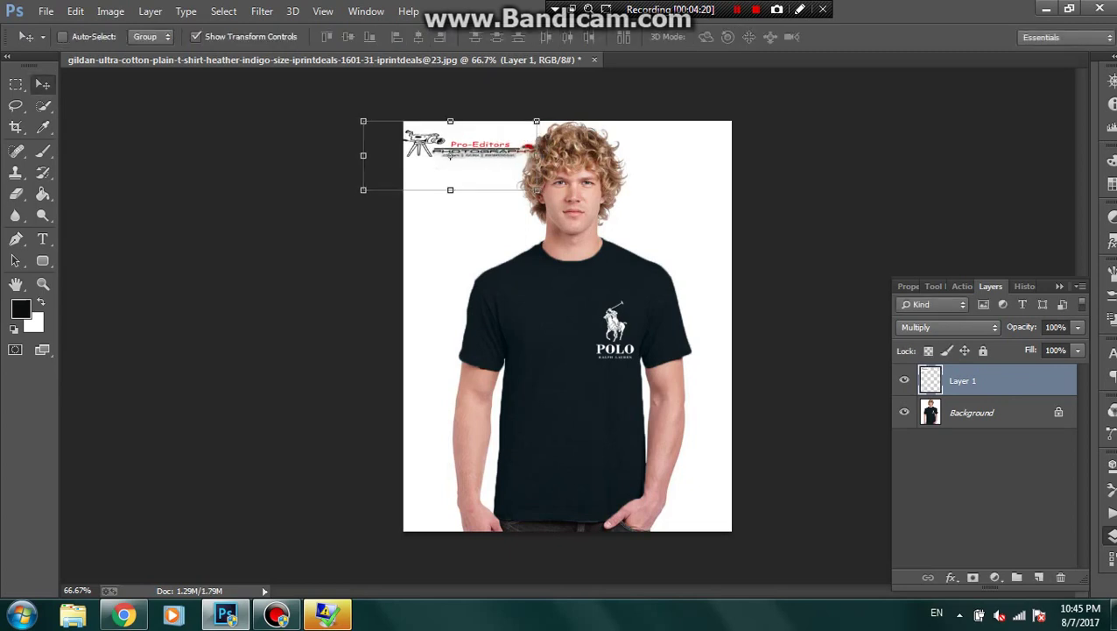
# Merge the watermark and Background into a single Background layer.
pyautogui.click(972, 412)
pyautogui.rightClick(964, 412)
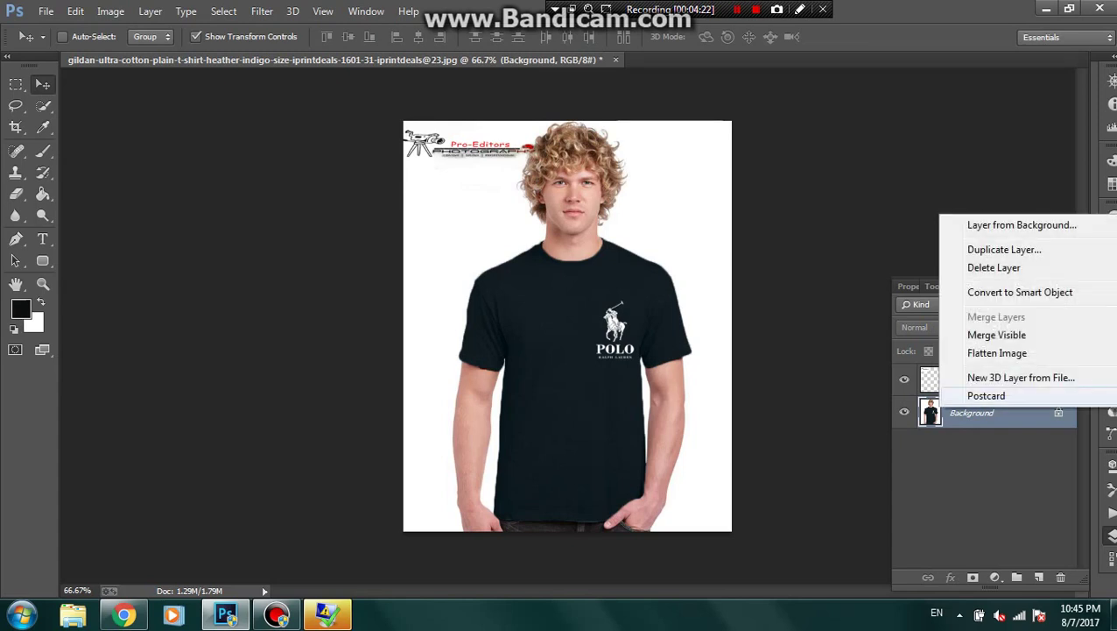
pyautogui.click(997, 334)
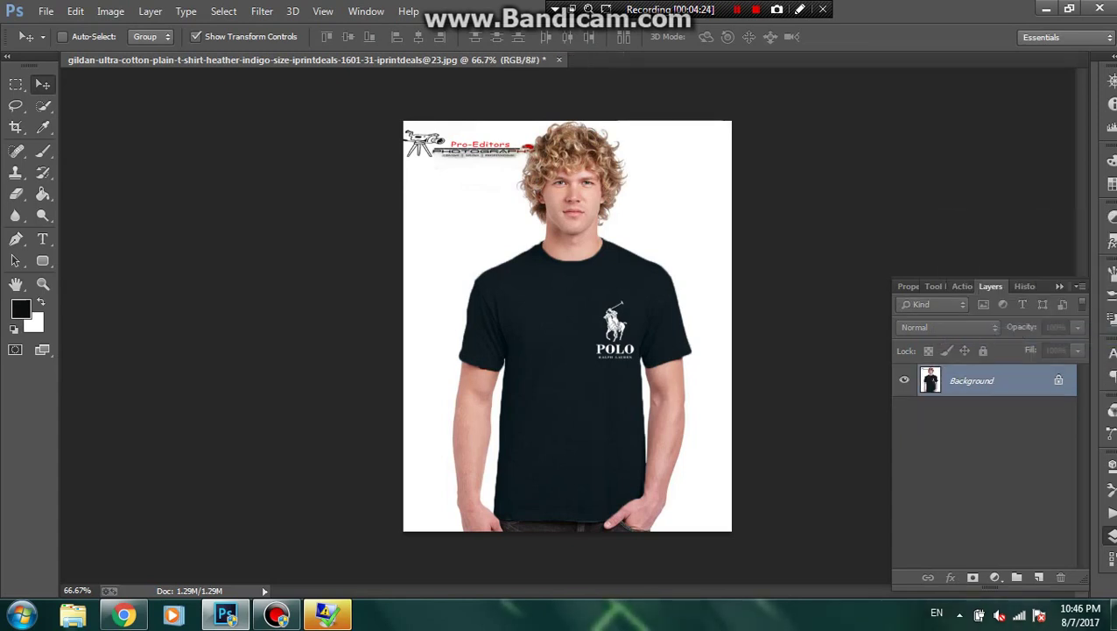